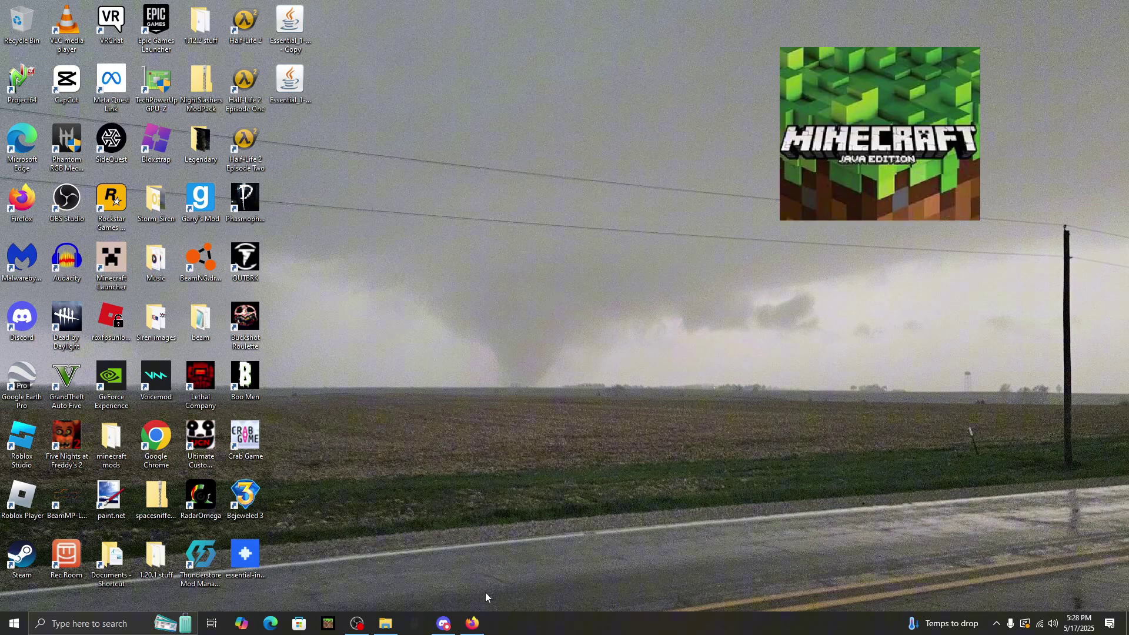
# Step: Bring the ProtoManly's Weather mod page back up in the browser
pyautogui.click(478, 629)
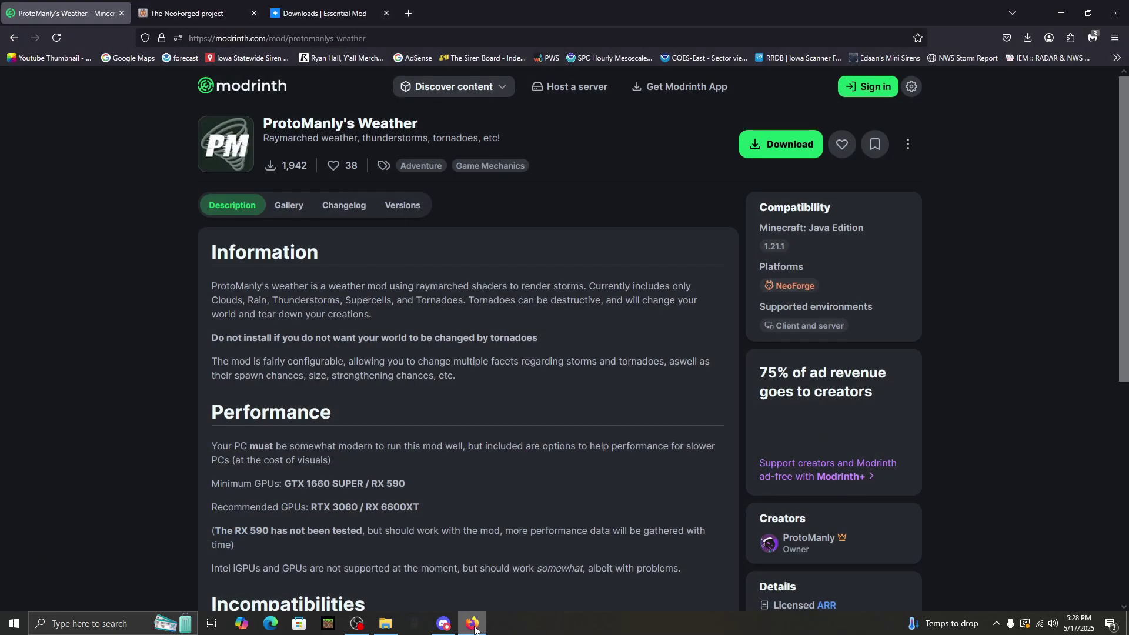
pyautogui.click(475, 630)
pyautogui.click(207, 12)
pyautogui.click(78, 10)
pyautogui.moveTo(295, 127); pyautogui.dragTo(418, 141)
pyautogui.click(422, 131)
# Step: Download the 0.12.5-alpha release from the mod's Versions list
pyautogui.click(403, 209)
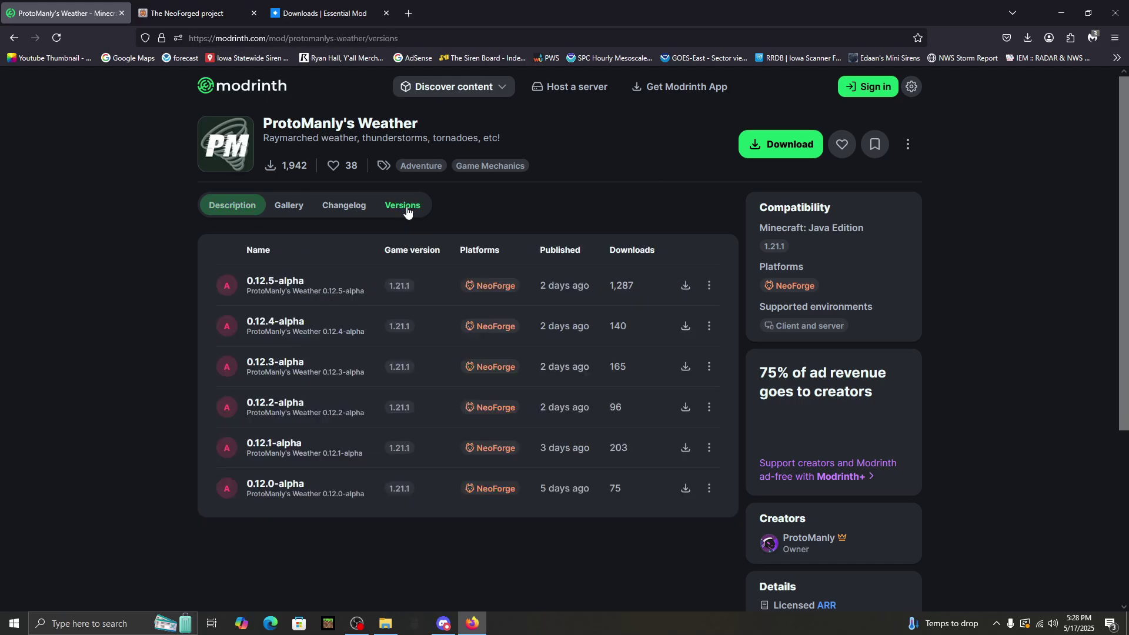
pyautogui.click(207, 215)
pyautogui.click(397, 209)
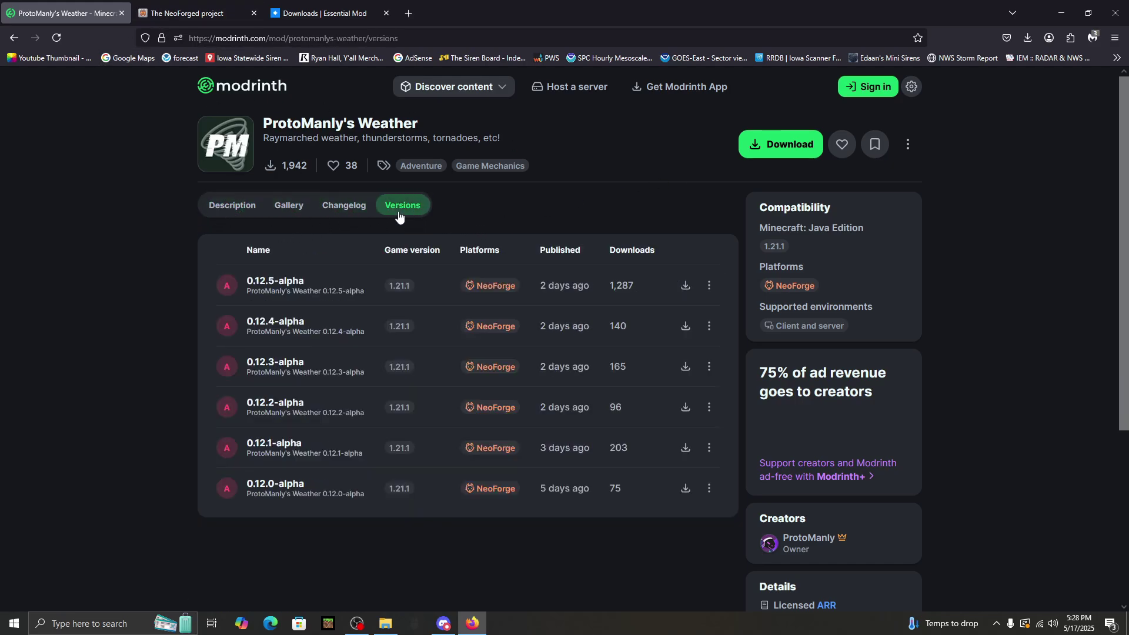
pyautogui.scroll(-2, 457, 253)
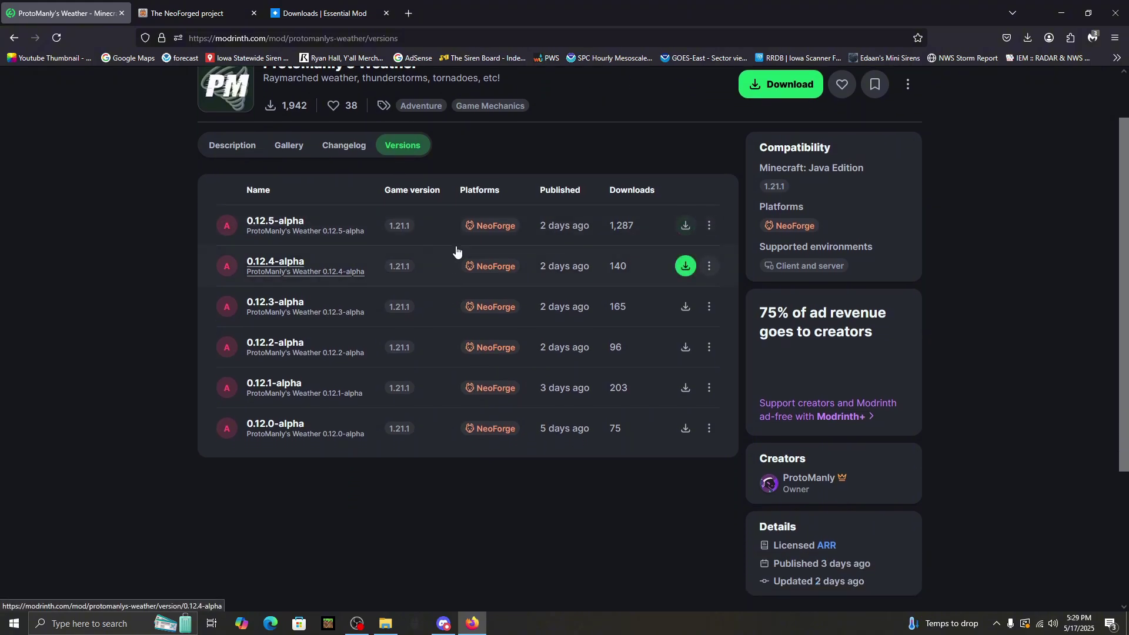
pyautogui.click(685, 226)
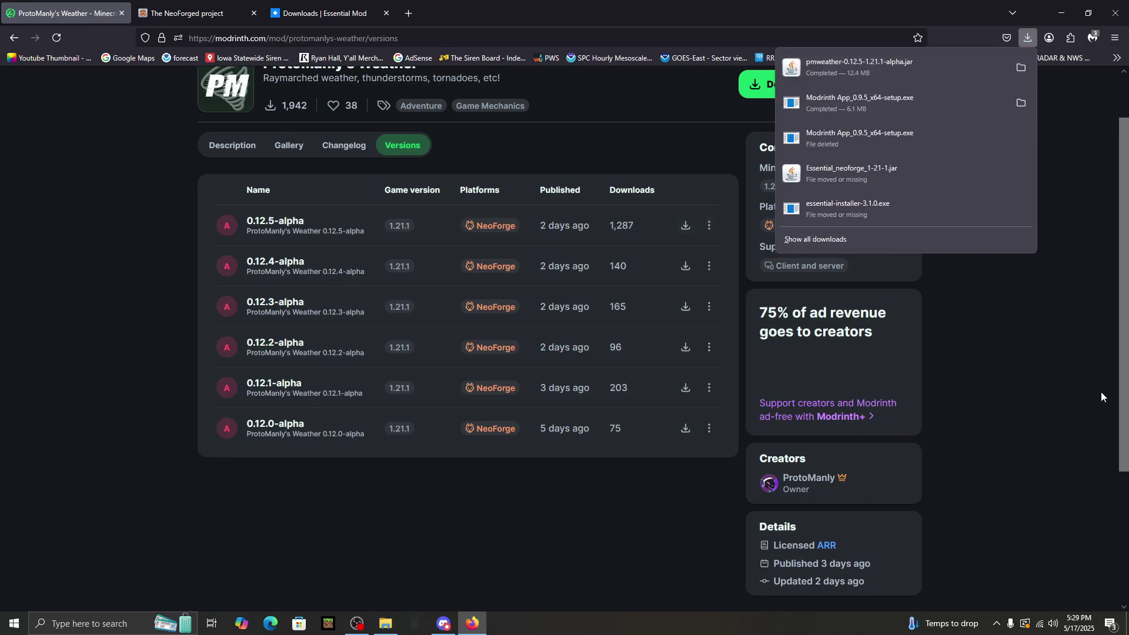
pyautogui.scroll(2, 588, 176)
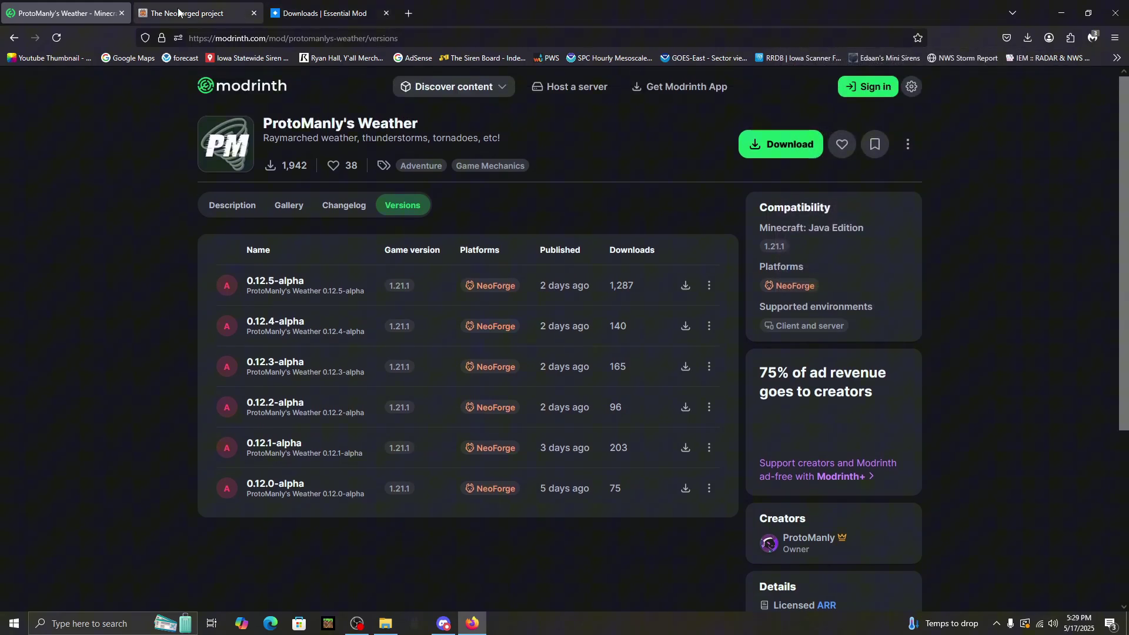
# Step: Open the full NeoForge version list and pick Minecraft 1.21.1 with Neo version 21.1.172
pyautogui.click(194, 13)
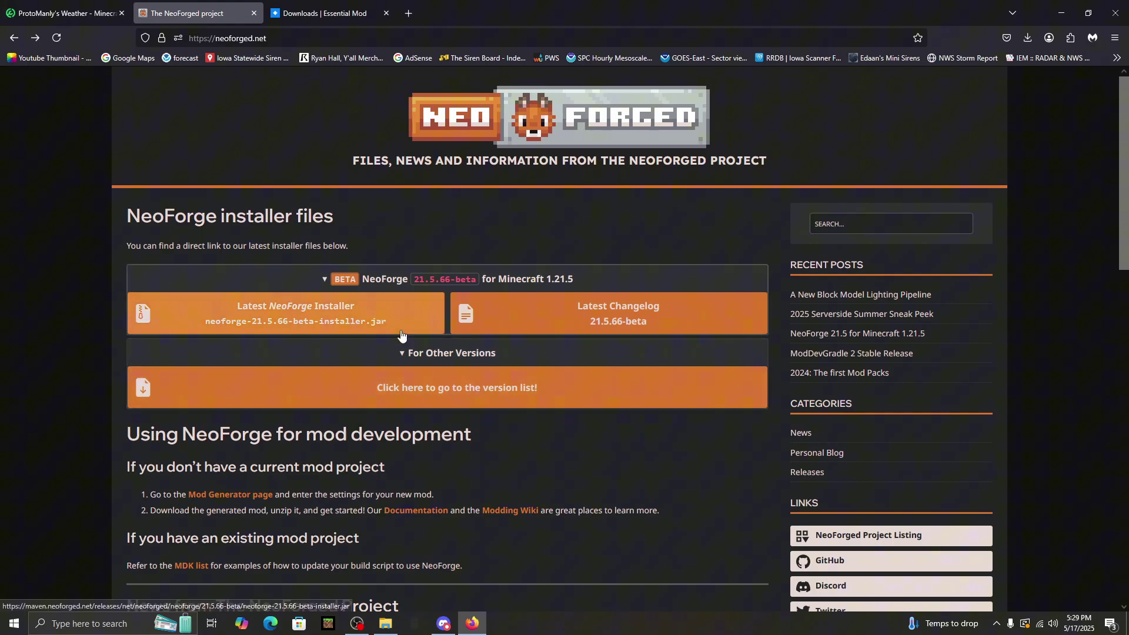
pyautogui.click(412, 352)
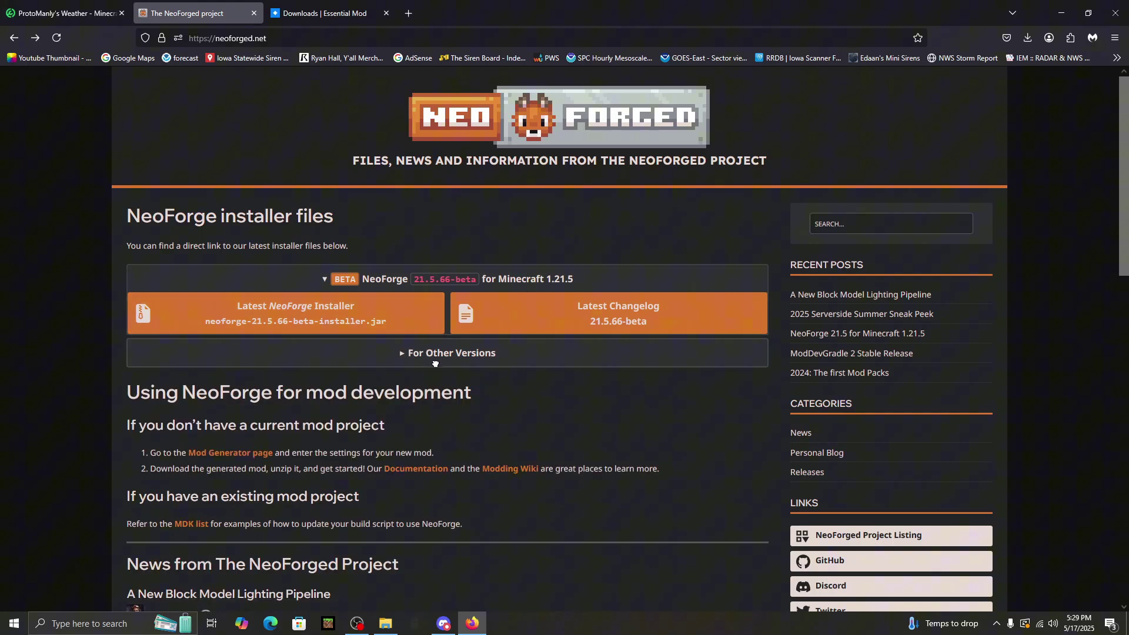
pyautogui.click(435, 360)
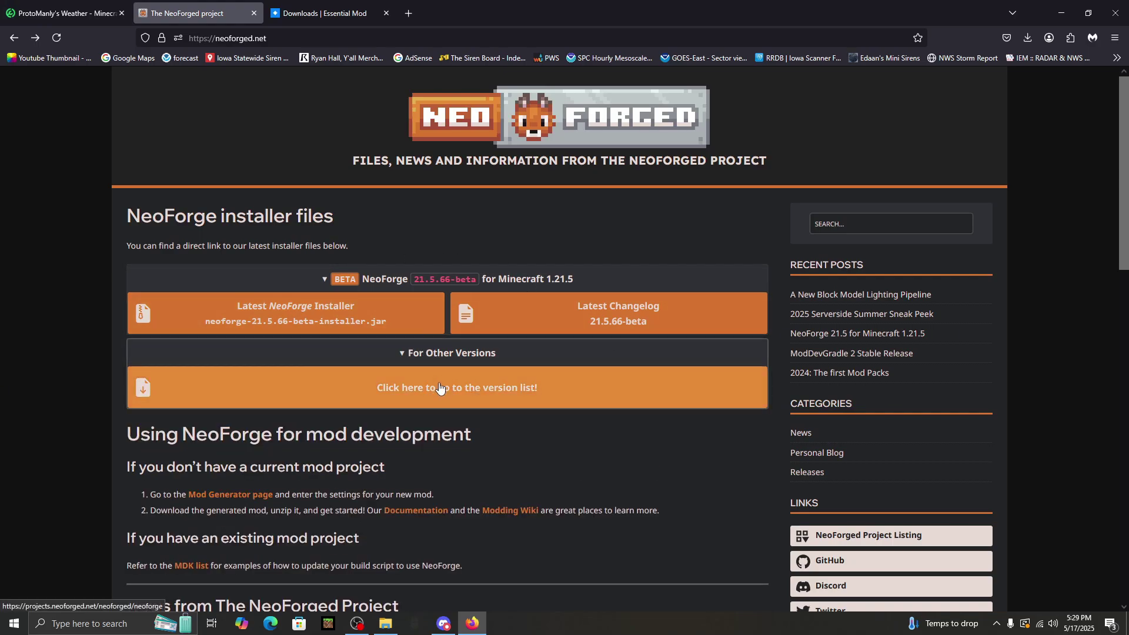
pyautogui.click(440, 385)
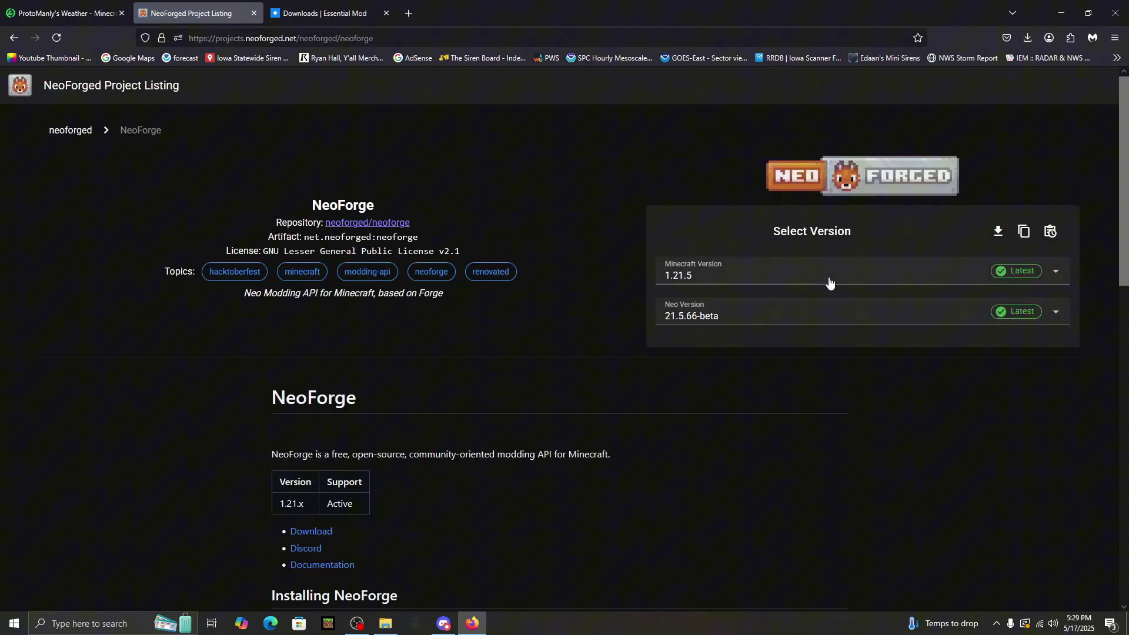
pyautogui.click(842, 285)
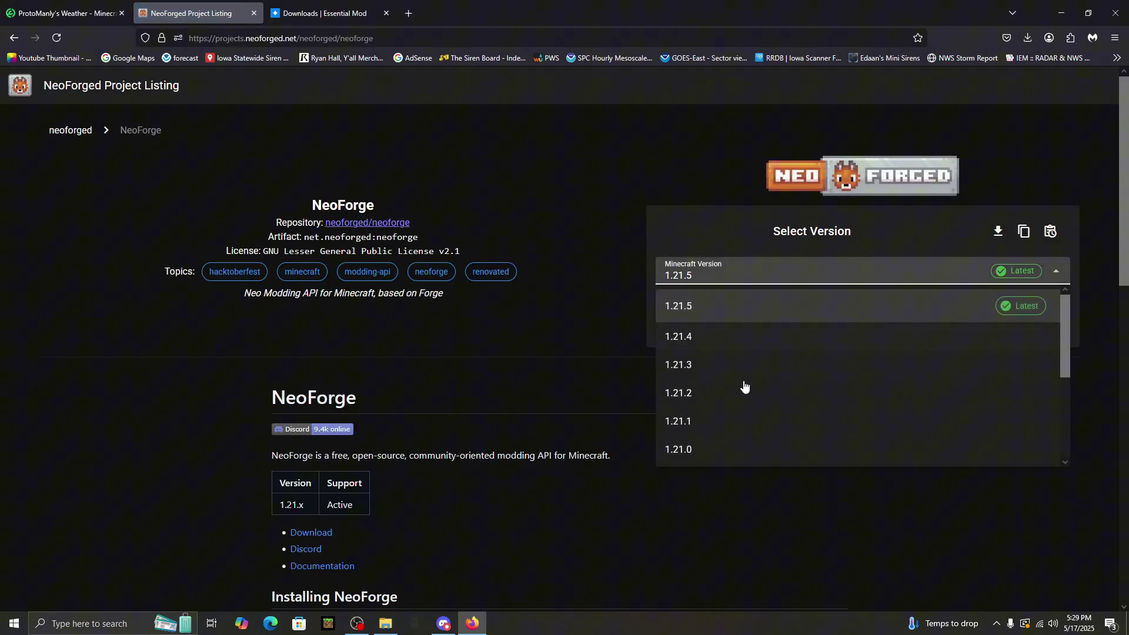
pyautogui.click(707, 422)
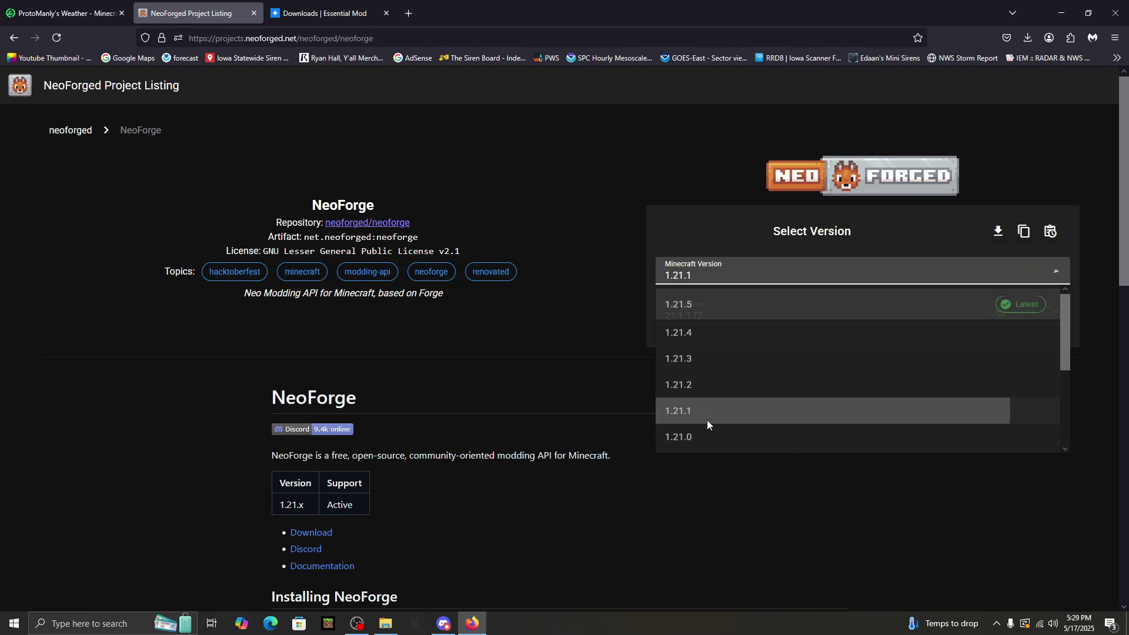
pyautogui.click(955, 326)
pyautogui.click(950, 319)
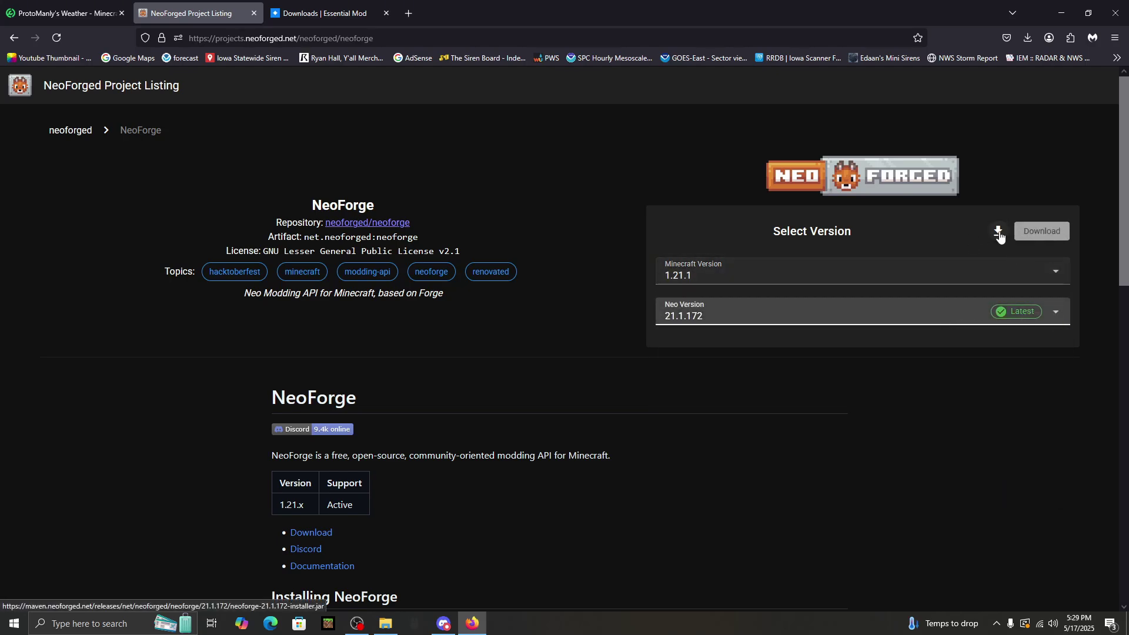
# Step: Check the Downloads folder, then select the neoforge-21.1.172-installer jar on the desktop
pyautogui.click(1063, 20)
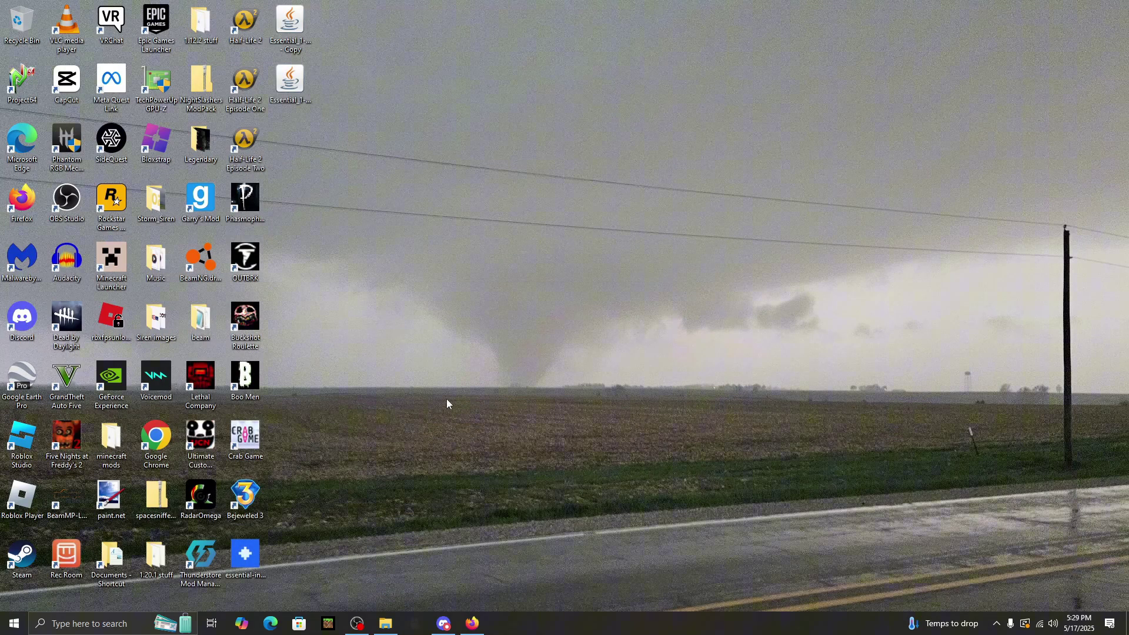
pyautogui.press('super+e')
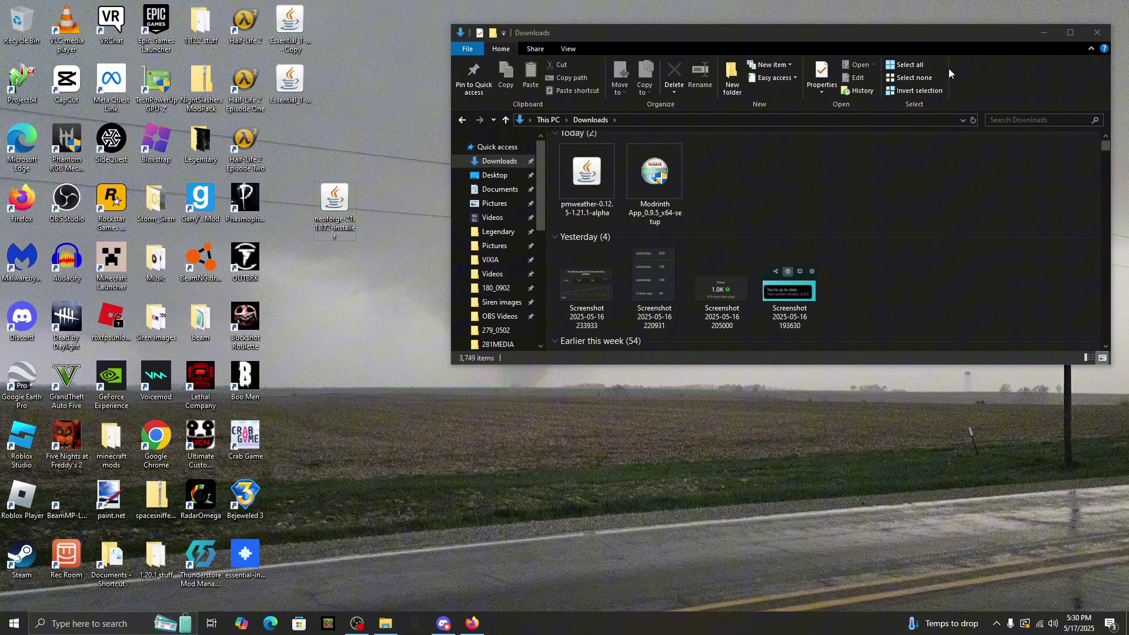
pyautogui.click(1053, 30)
pyautogui.click(342, 201)
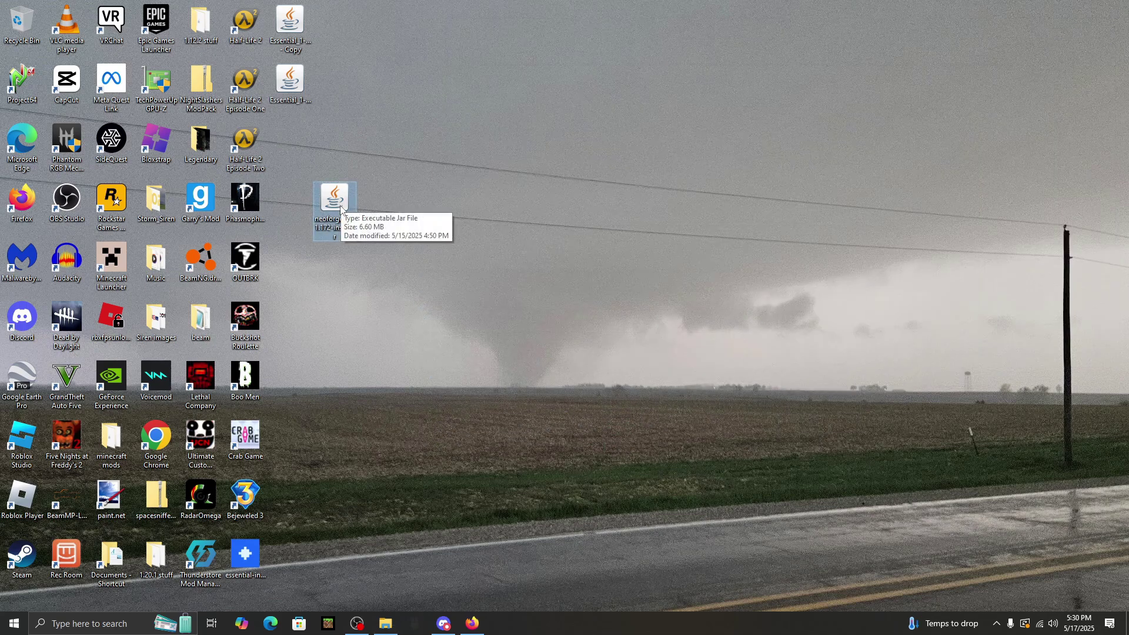
# Step: Run the NeoForge installer to install the 21.1.172 client profile and confirm completion
pyautogui.doubleClick(331, 206)
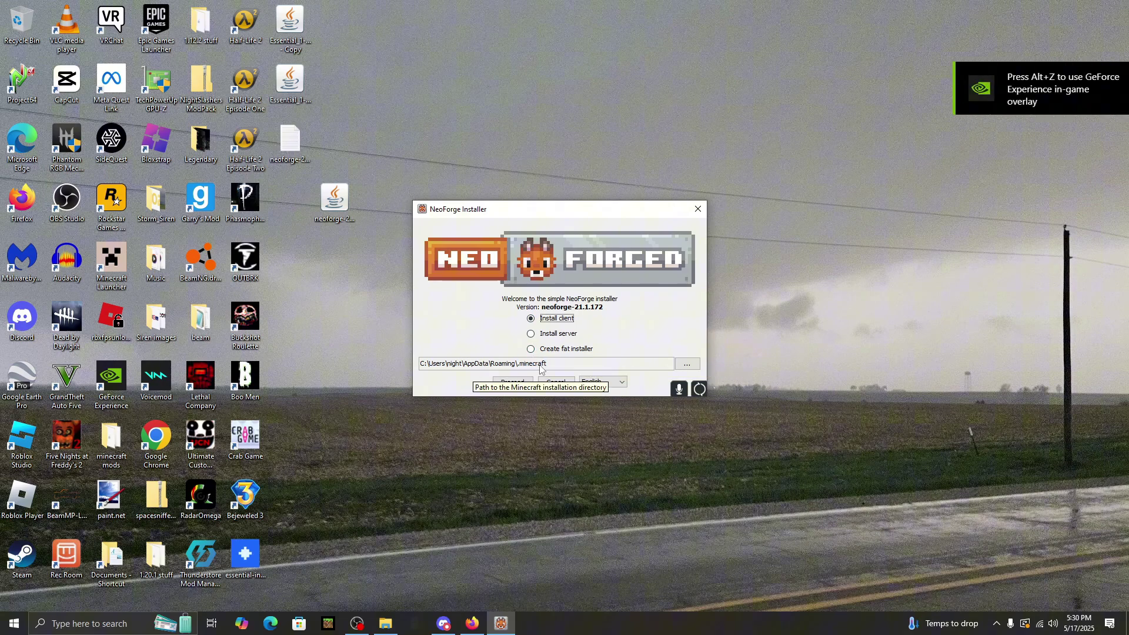
pyautogui.click(512, 382)
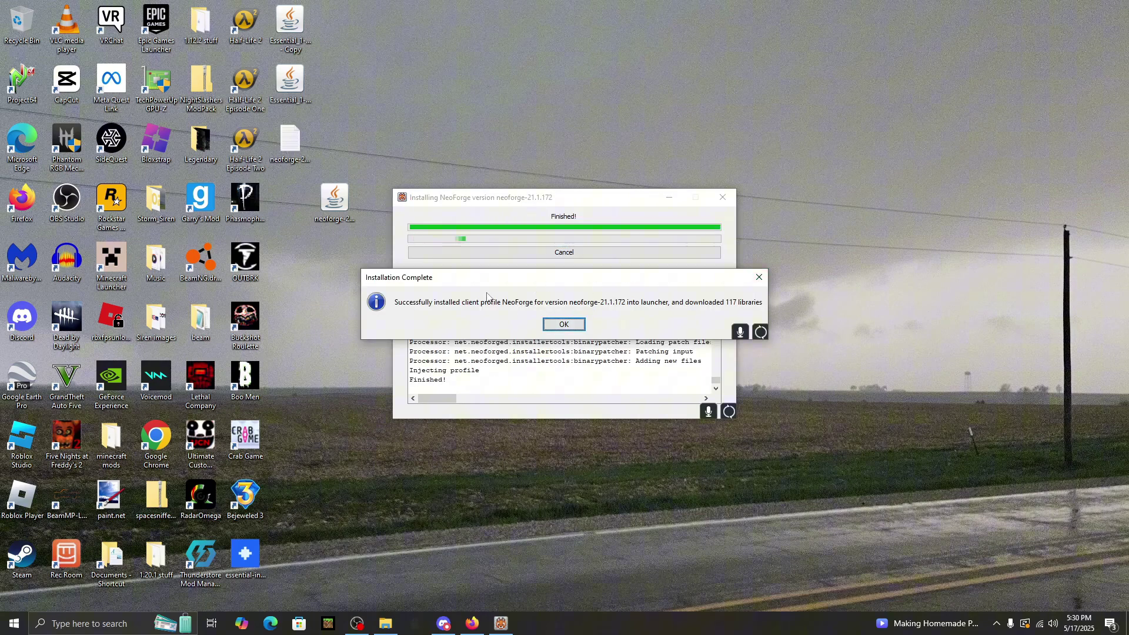
pyautogui.click(558, 319)
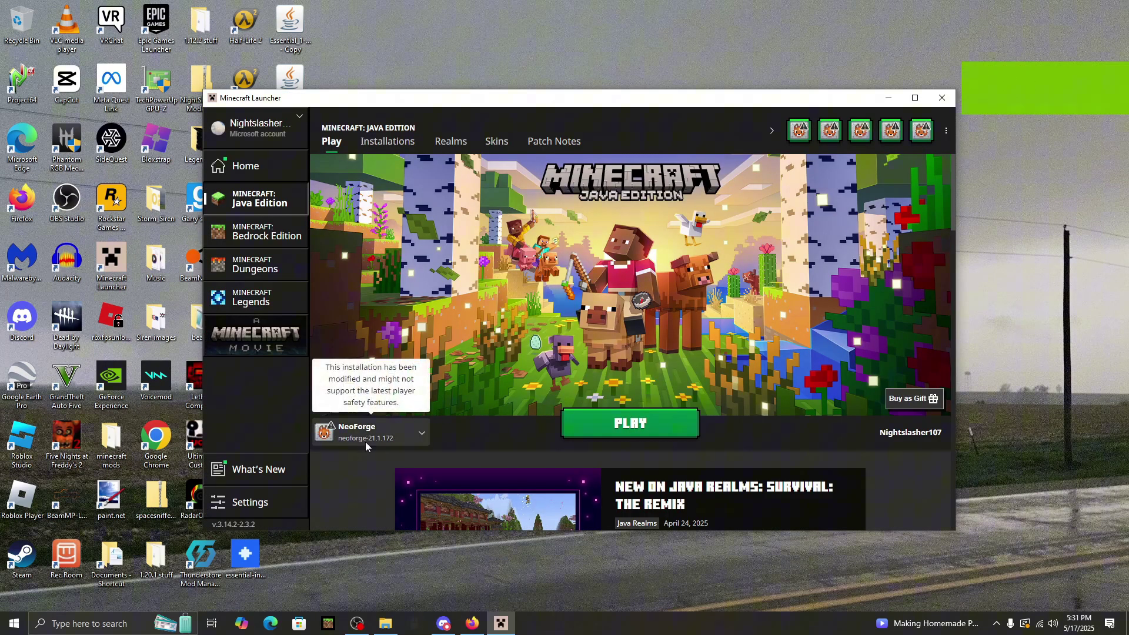
# Step: Confirm NeoForge 21.1.172 stays selected in the launcher's installation dropdown
pyautogui.click(367, 438)
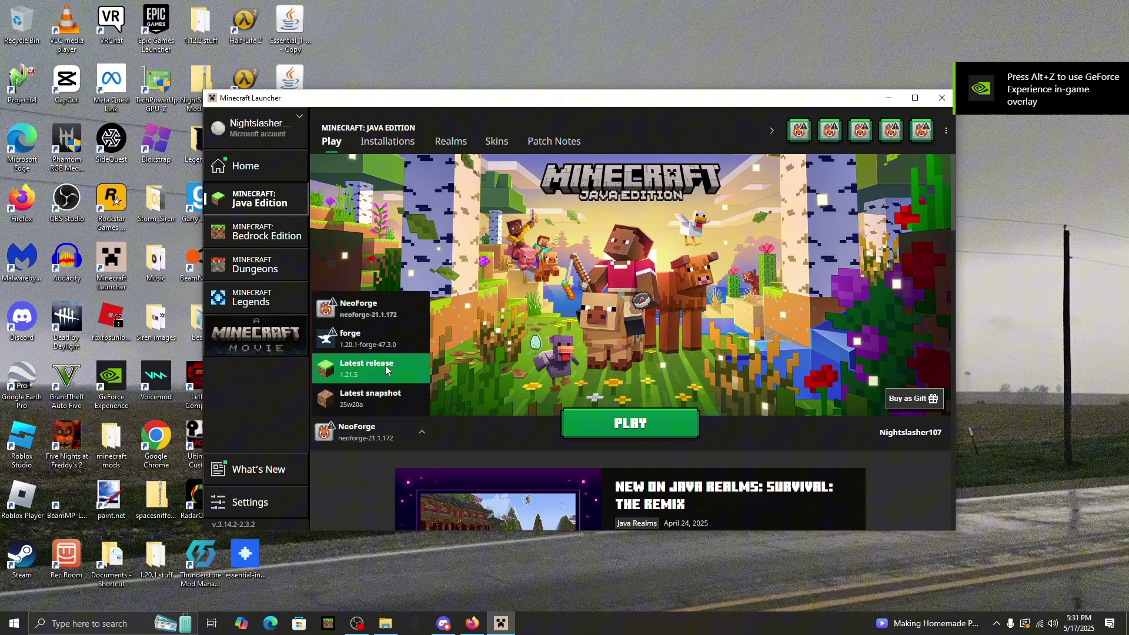
pyautogui.click(367, 445)
pyautogui.click(365, 445)
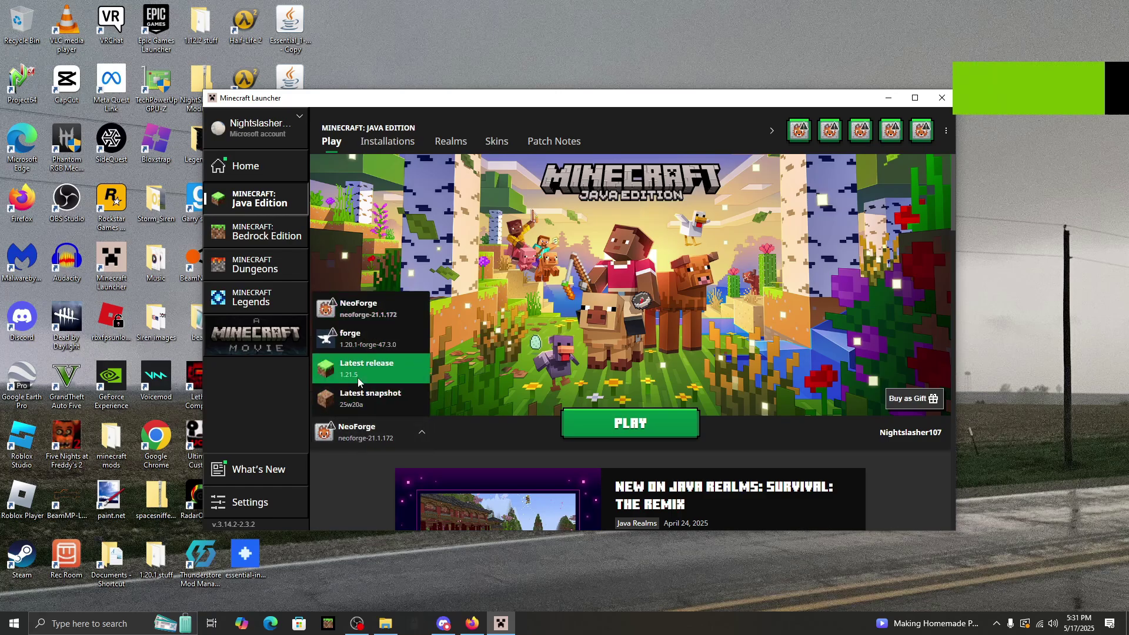
pyautogui.click(358, 432)
# Step: Browse game versions in a new installation, cancel it, and minimize the launcher
pyautogui.click(388, 143)
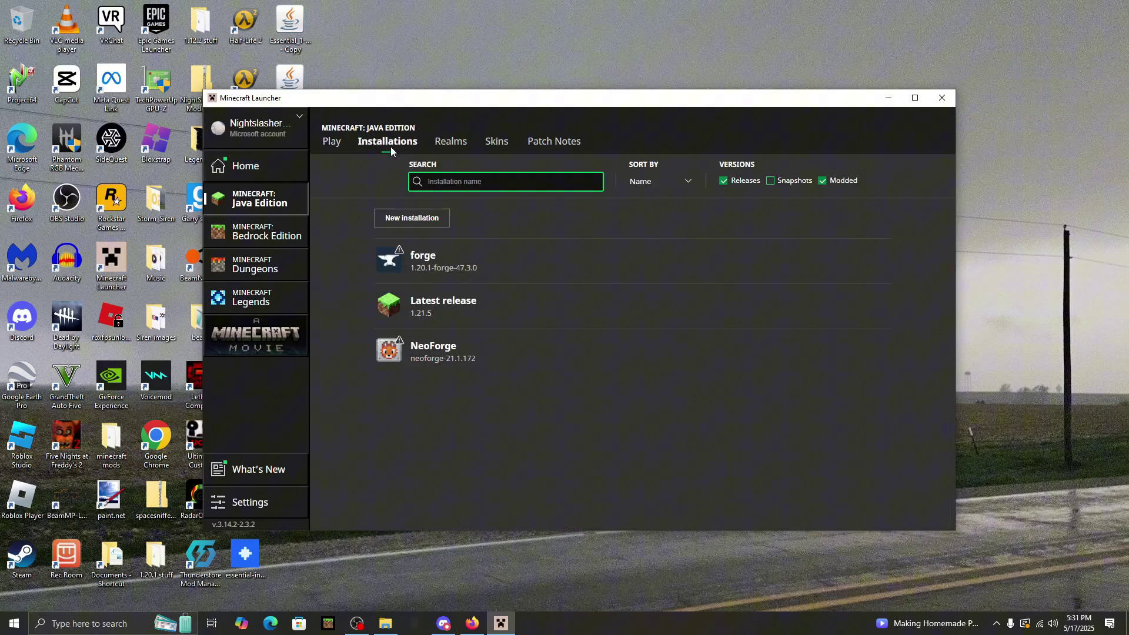
pyautogui.click(432, 219)
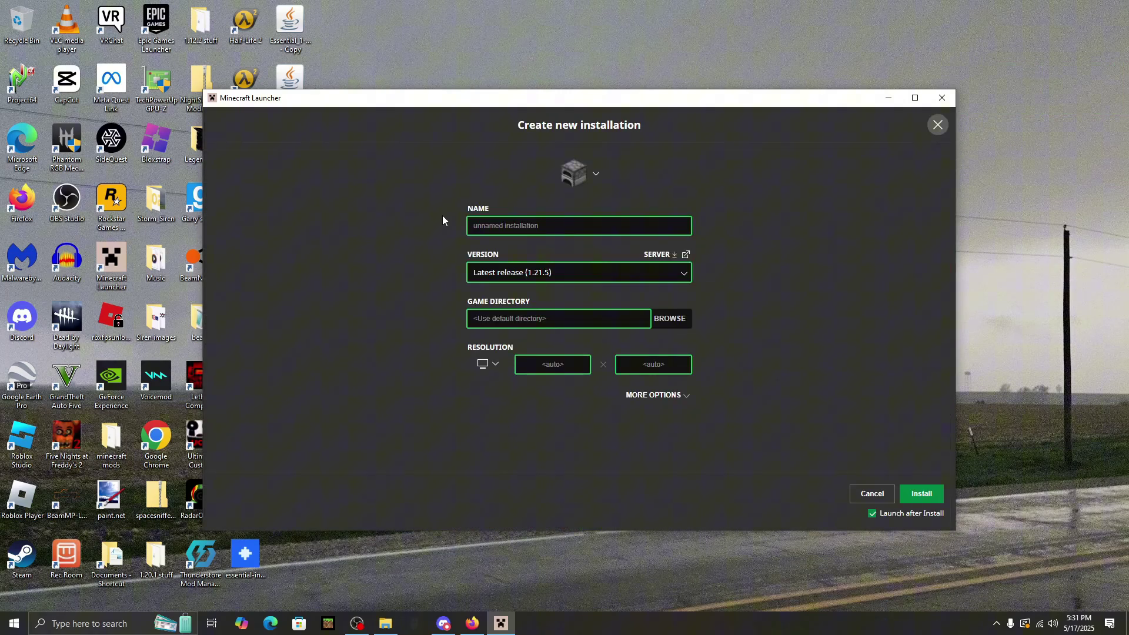
pyautogui.click(571, 276)
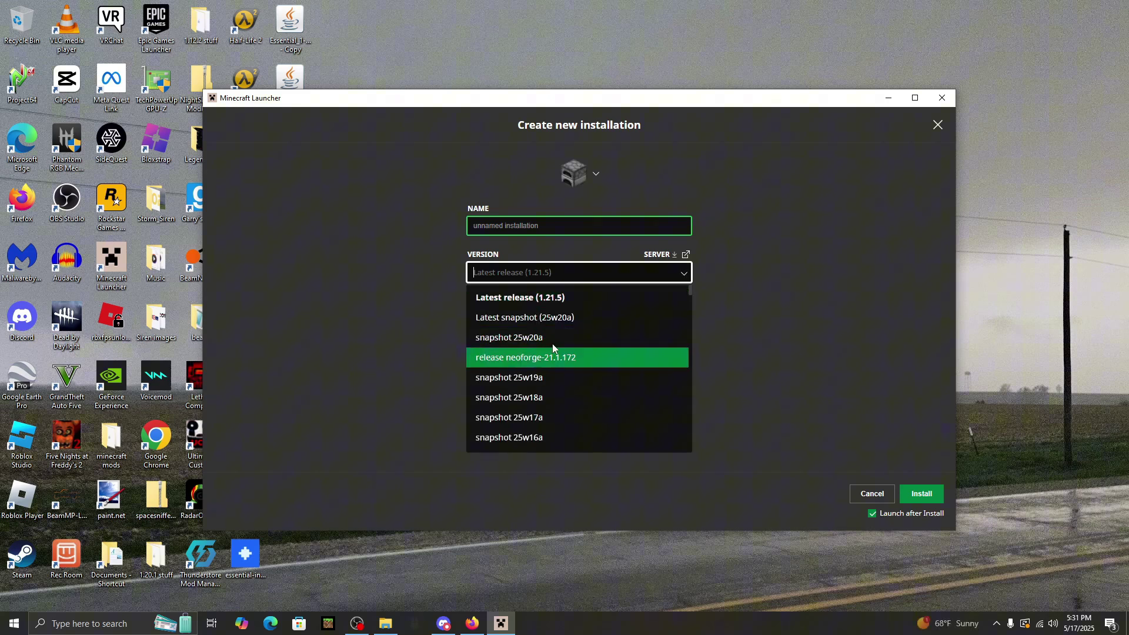
pyautogui.scroll(-2, 554, 371)
pyautogui.scroll(-1, 567, 329)
pyautogui.scroll(3, 565, 347)
pyautogui.click(523, 298)
pyautogui.click(499, 272)
pyautogui.click(861, 288)
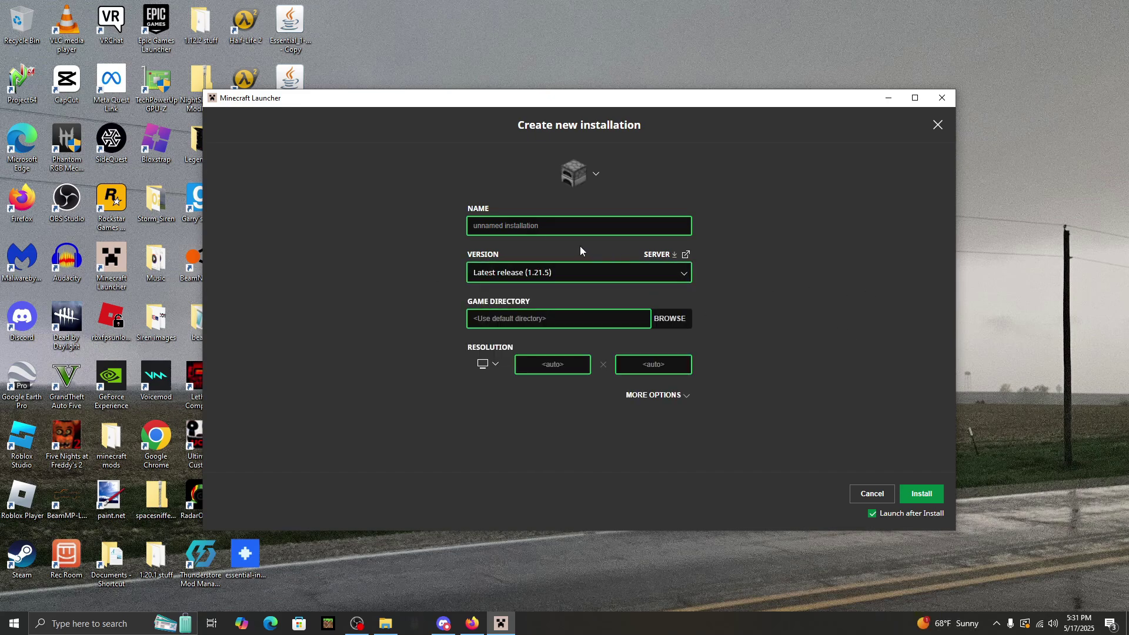
pyautogui.press('Escape')
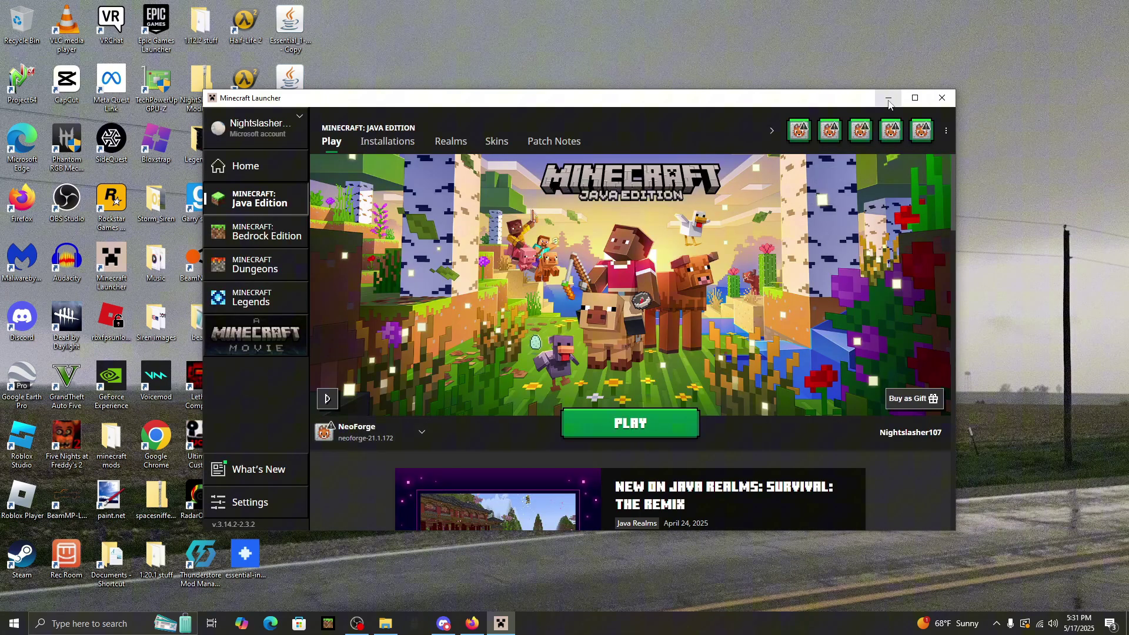
pyautogui.click(888, 100)
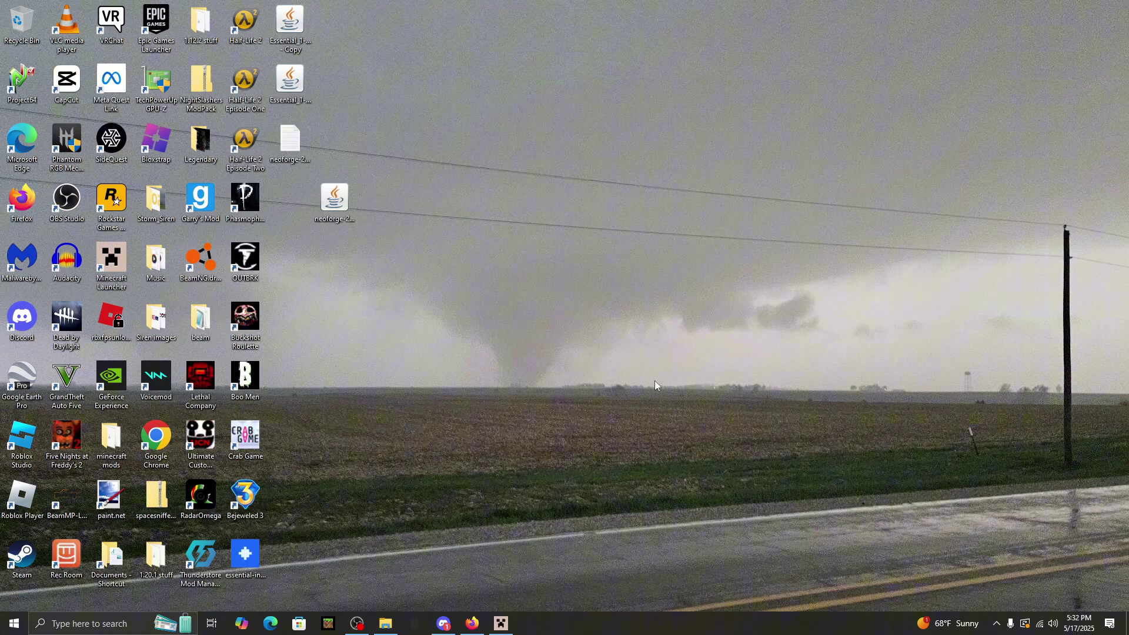
# Step: Run %appdata% to open the AppData Roaming folder
pyautogui.press('super')
pyautogui.write('run')
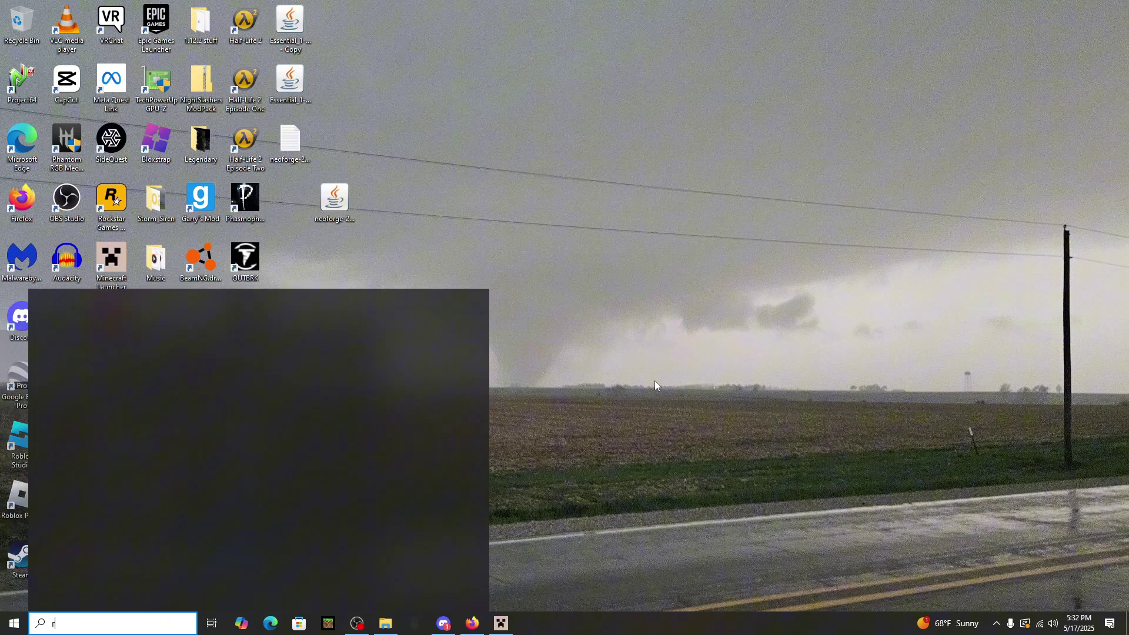
pyautogui.press('Return')
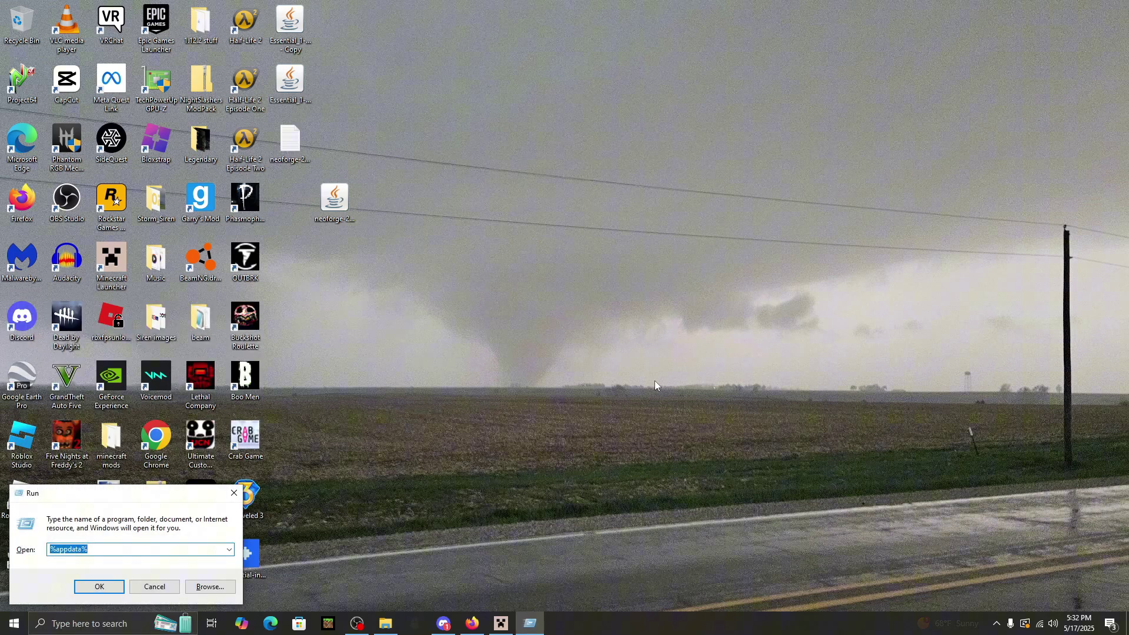
pyautogui.moveTo(109, 498); pyautogui.dragTo(410, 338)
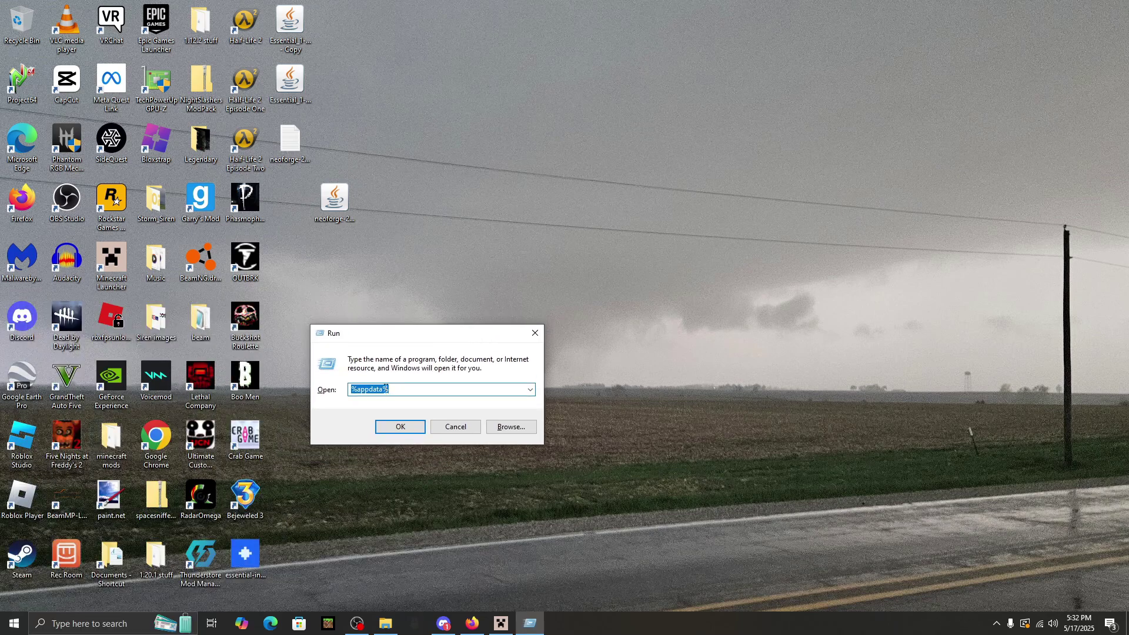
pyautogui.click(351, 391)
pyautogui.doubleClick(370, 389)
pyautogui.click(390, 389)
pyautogui.moveTo(363, 345); pyautogui.dragTo(340, 338)
pyautogui.click(377, 425)
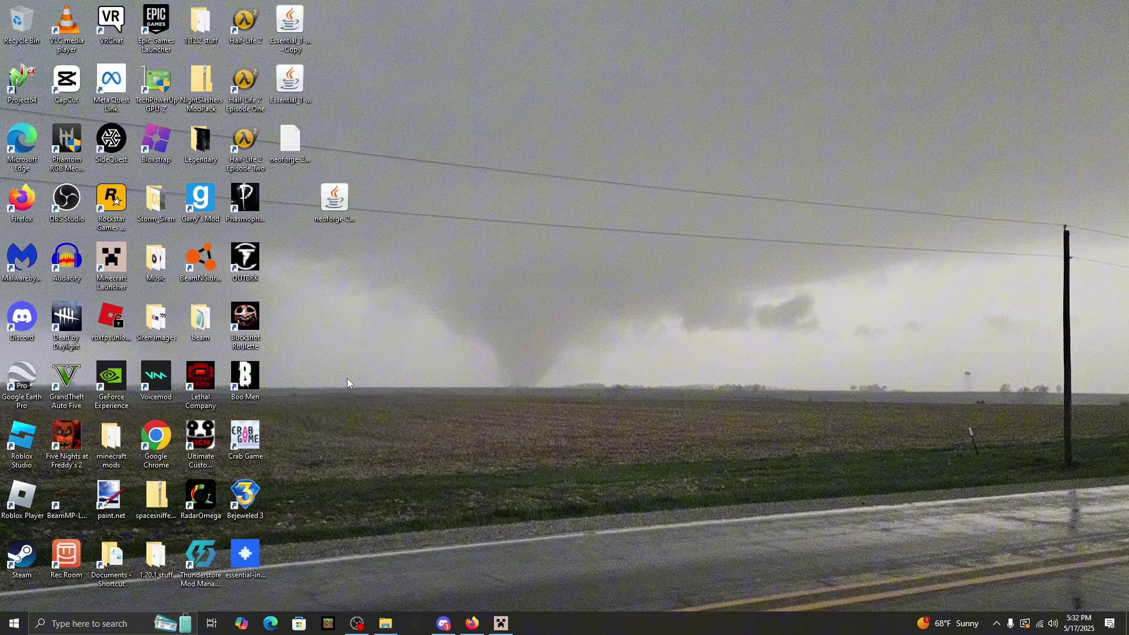
# Step: Open the .minecraft folder
pyautogui.moveTo(295, 24); pyautogui.dragTo(483, 61)
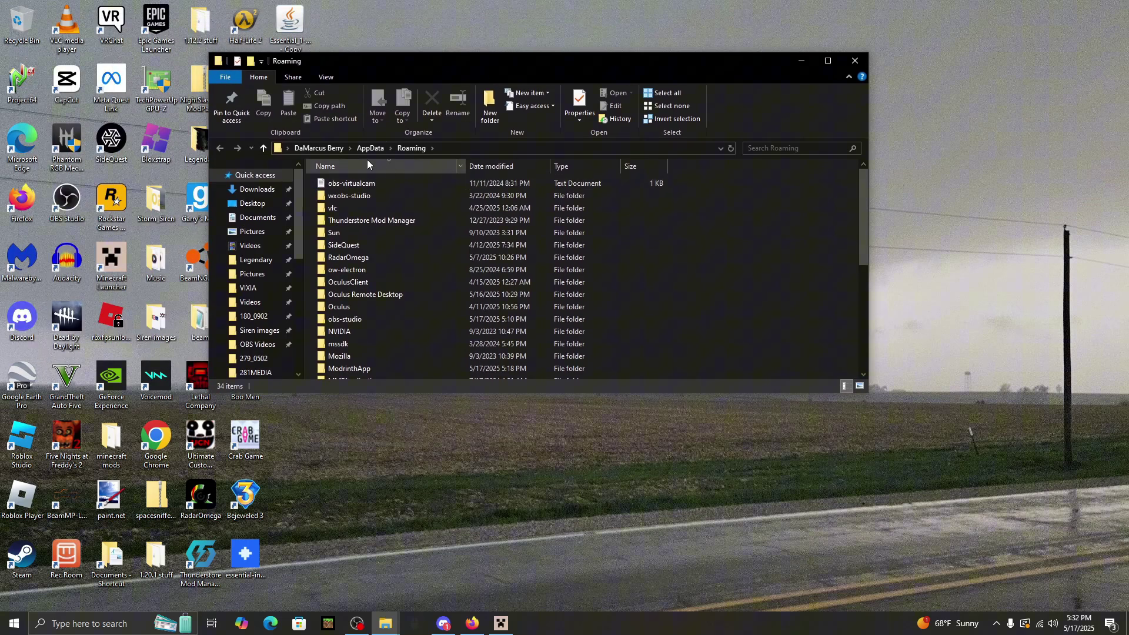
pyautogui.scroll(-4, 384, 291)
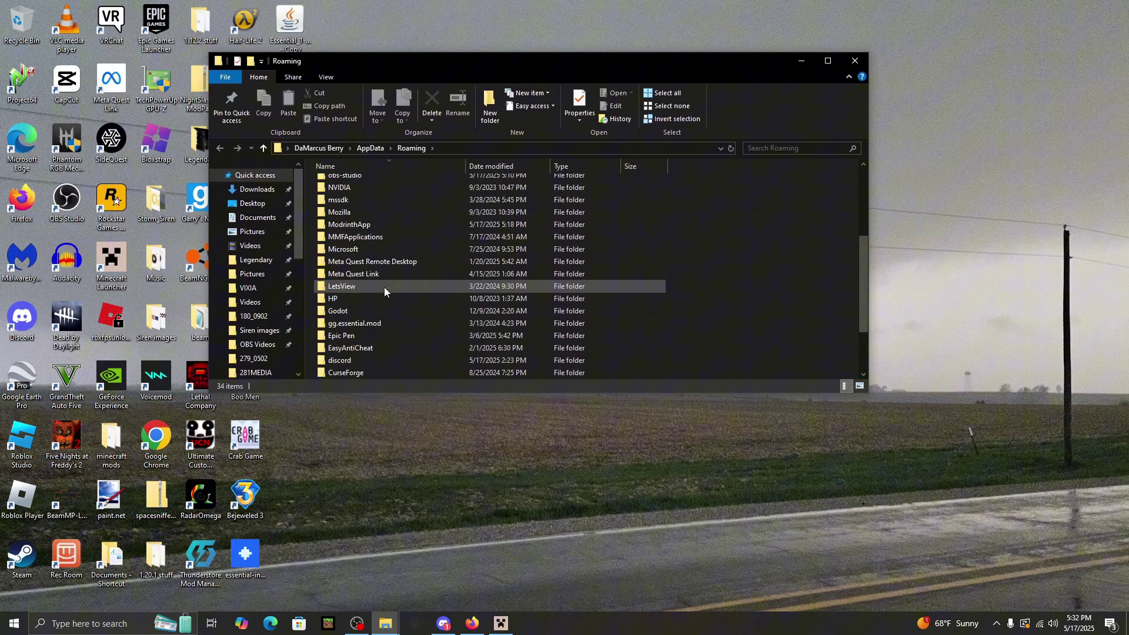
pyautogui.scroll(-2, 376, 265)
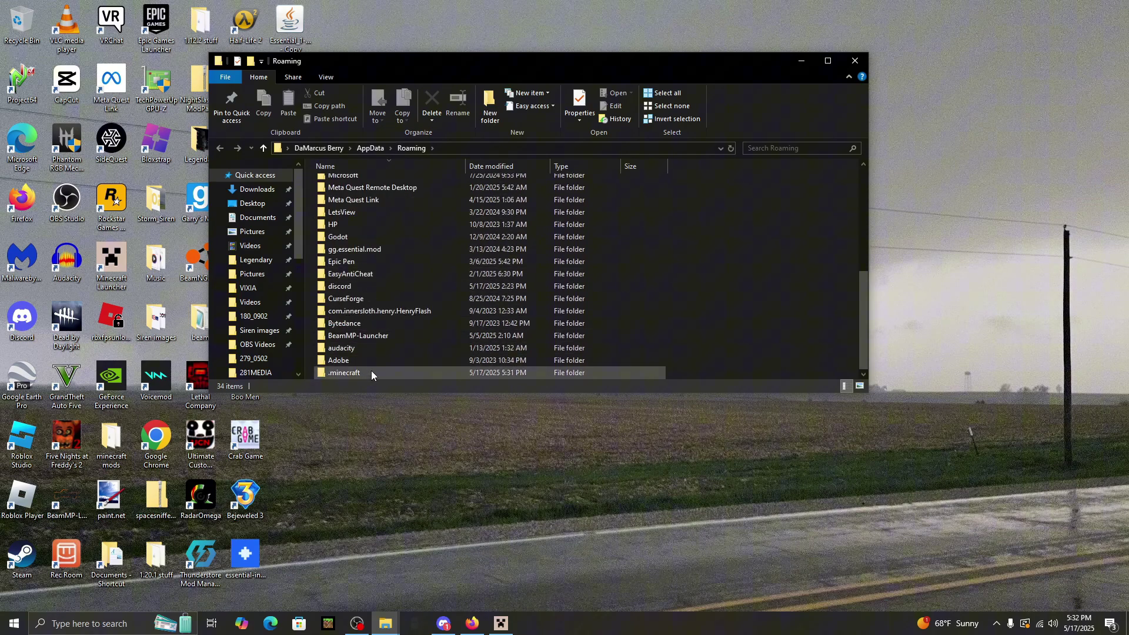
pyautogui.doubleClick(370, 373)
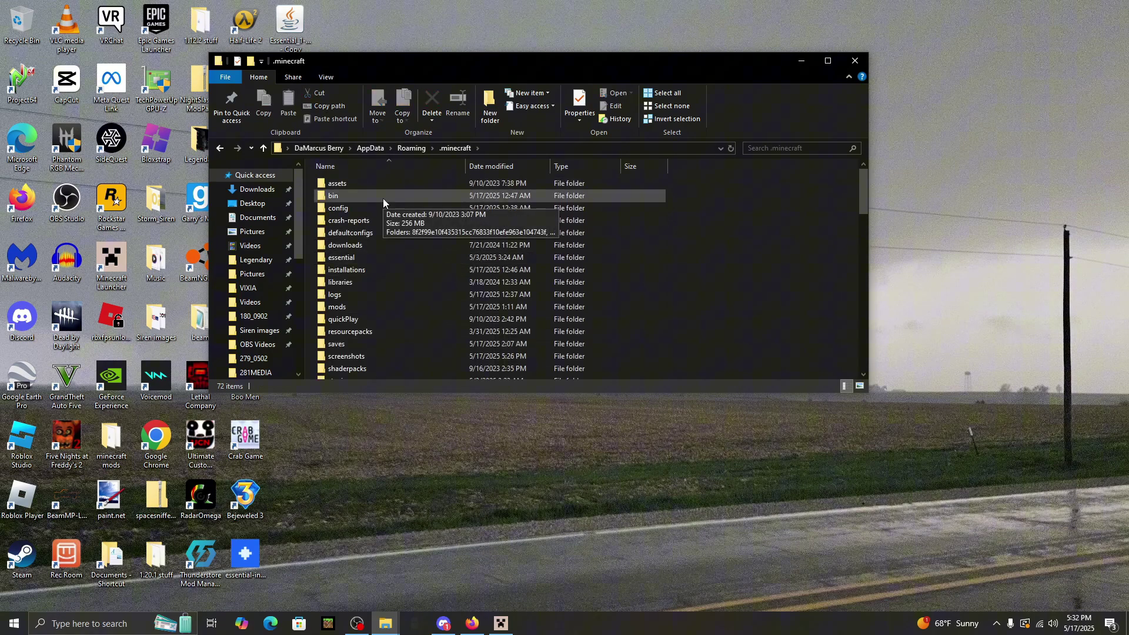
pyautogui.scroll(-7, 365, 218)
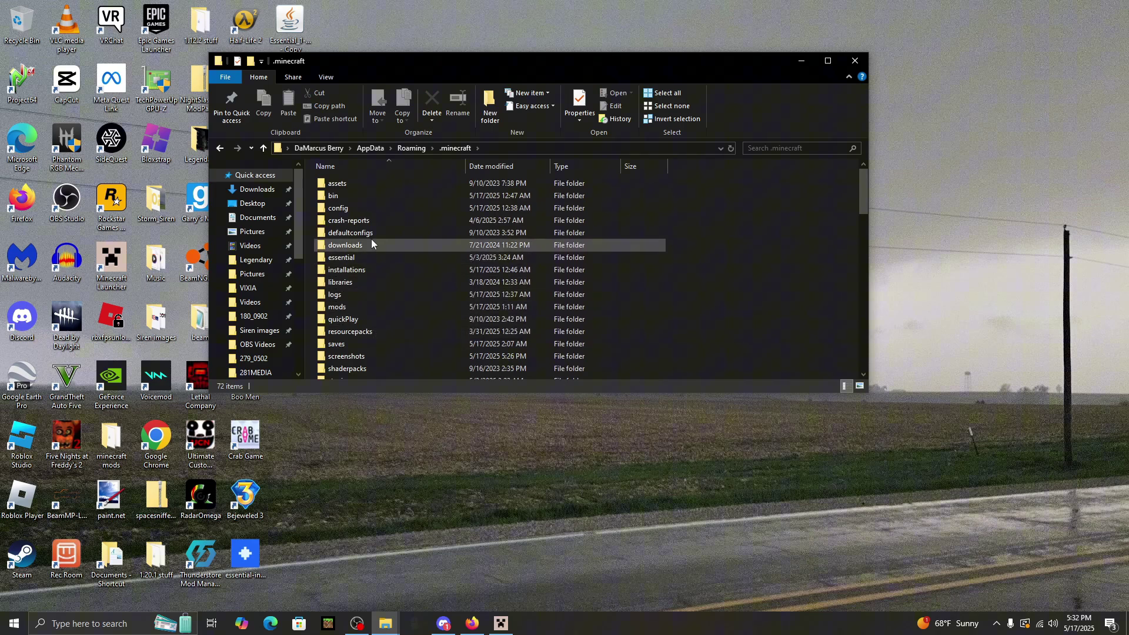
pyautogui.scroll(8, 374, 339)
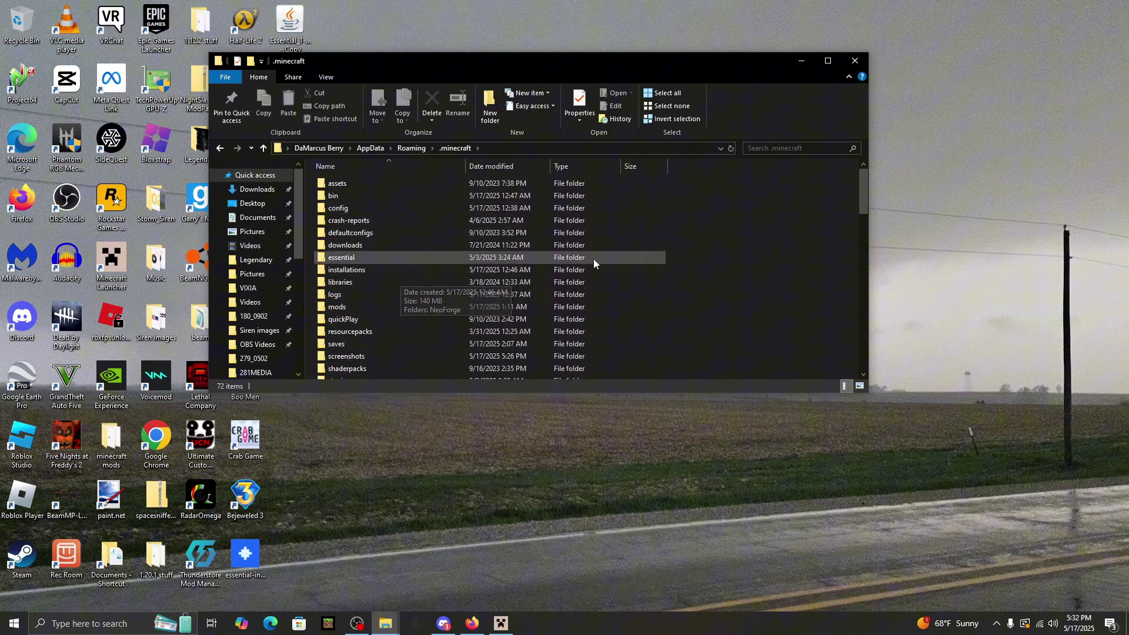
# Step: Create a new folder inside .minecraft, then delete it
pyautogui.rightClick(683, 207)
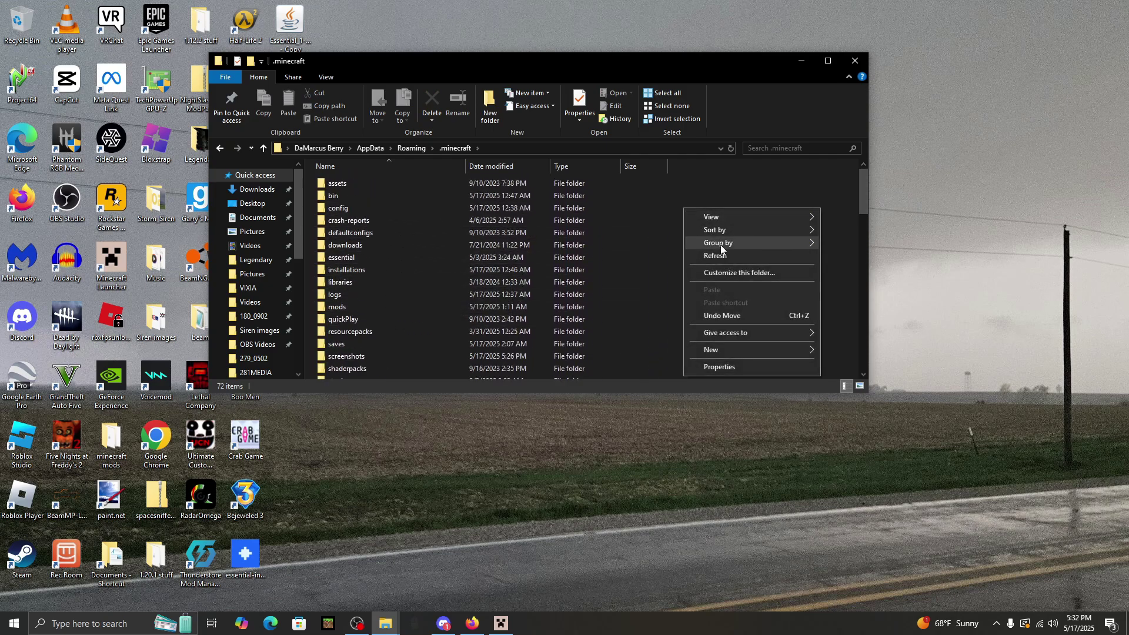
pyautogui.moveTo(714, 243)
pyautogui.moveTo(702, 351)
pyautogui.click(834, 351)
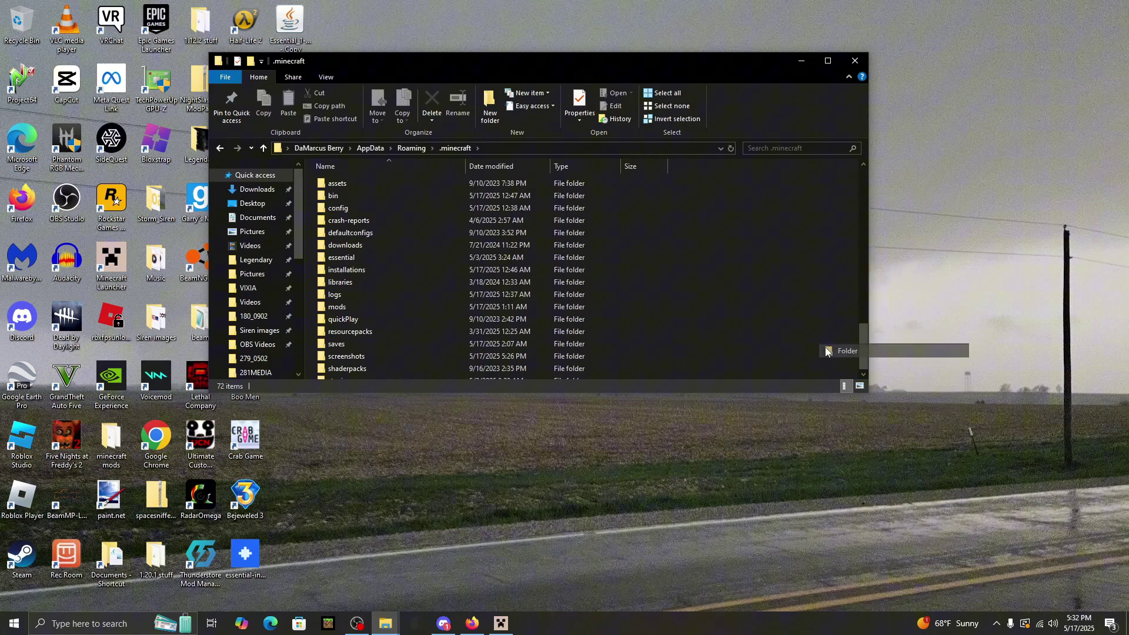
pyautogui.rightClick(390, 180)
pyautogui.click(420, 403)
pyautogui.write('webcache2')
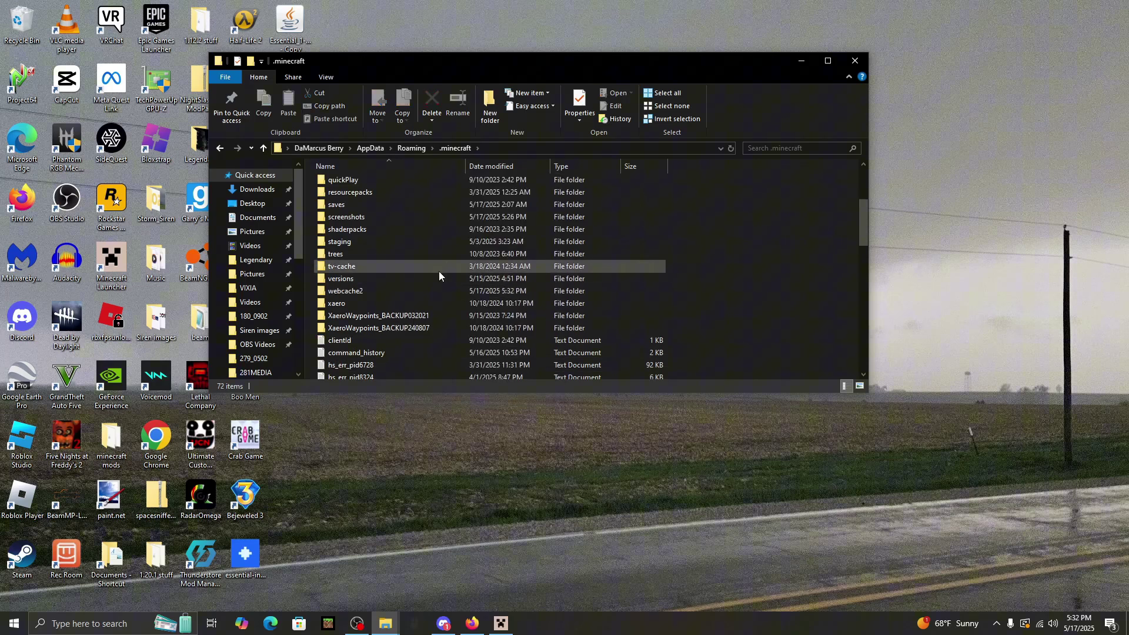
pyautogui.scroll(4, 411, 255)
# Step: Open the mods folder and move the Essential jar out to the desktop
pyautogui.doubleClick(383, 312)
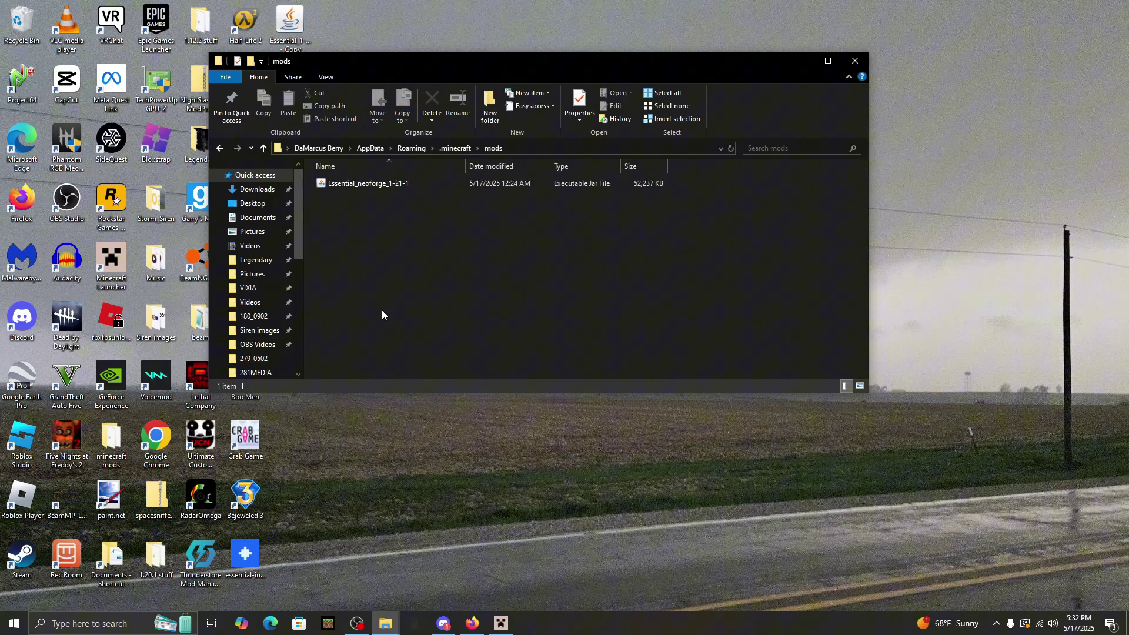
pyautogui.click(376, 183)
pyautogui.moveTo(371, 63); pyautogui.dragTo(574, 93)
pyautogui.moveTo(549, 218); pyautogui.dragTo(312, 218)
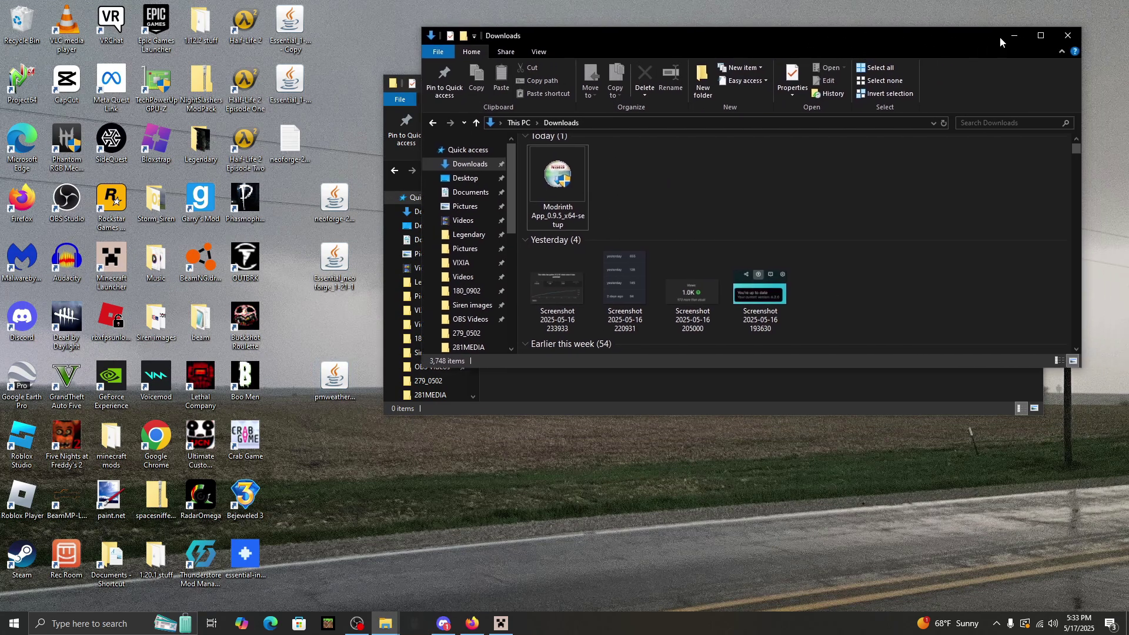
# Step: Move the pmweather-0.12.5-1.21.1-alpha jar into mods and minimize the window
pyautogui.click(1070, 35)
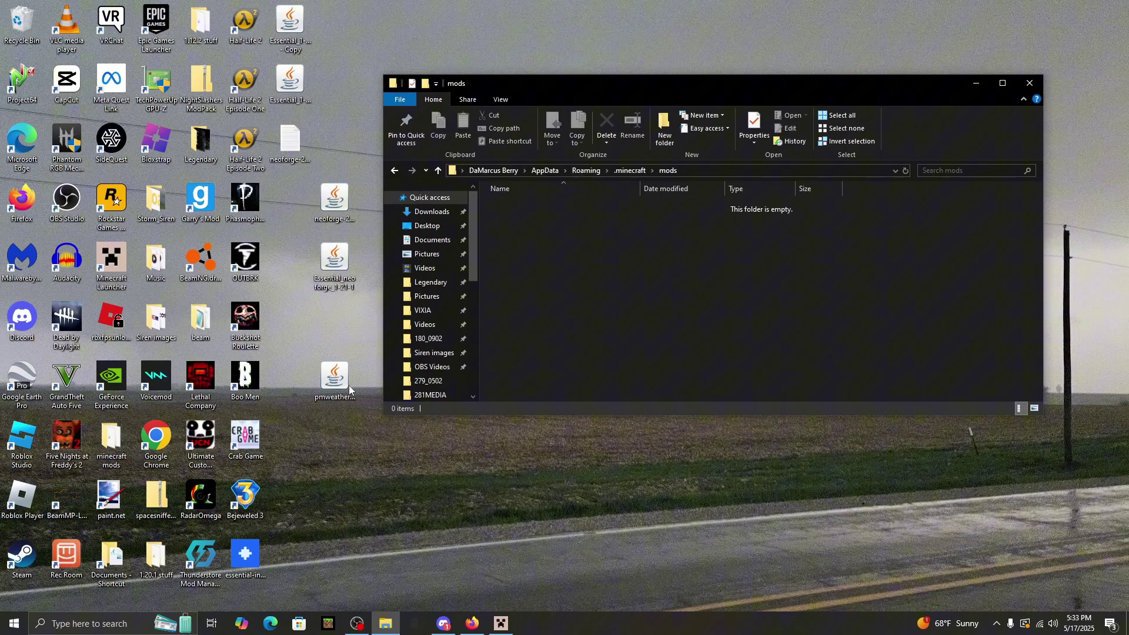
pyautogui.moveTo(336, 384); pyautogui.dragTo(621, 287)
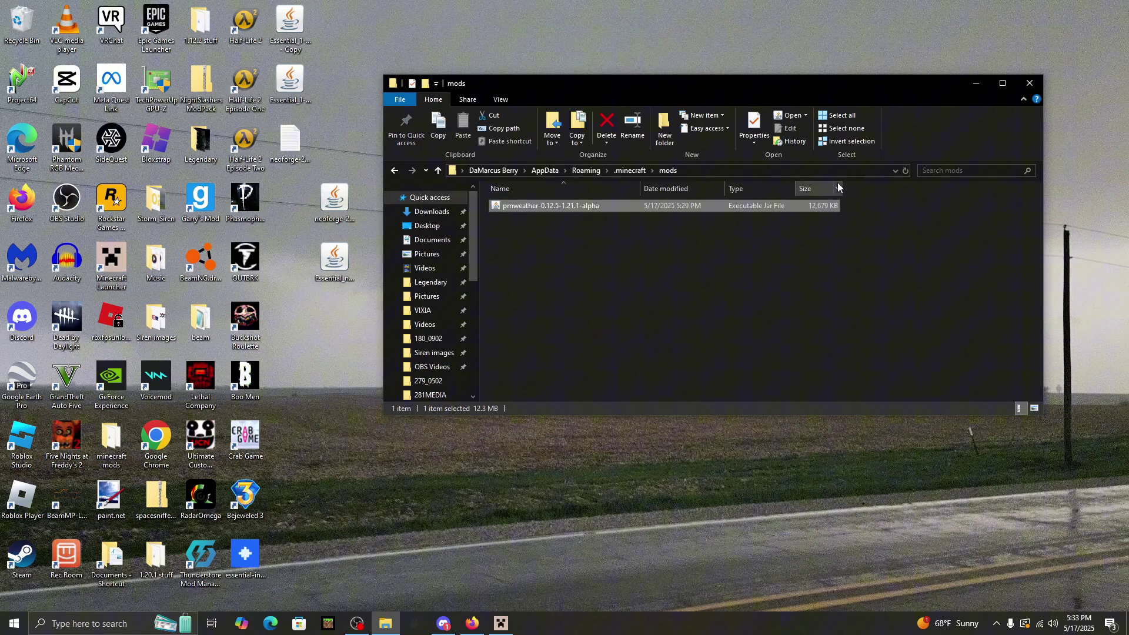
pyautogui.click(973, 86)
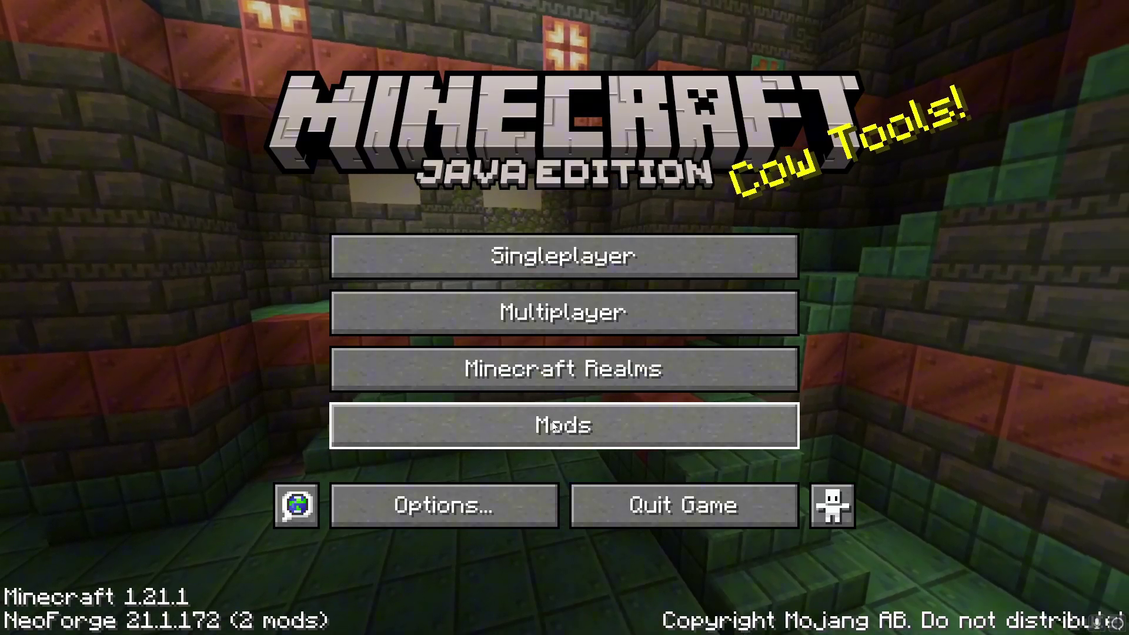
# Step: Open the Mods list from the Minecraft title screen
pyautogui.click(476, 434)
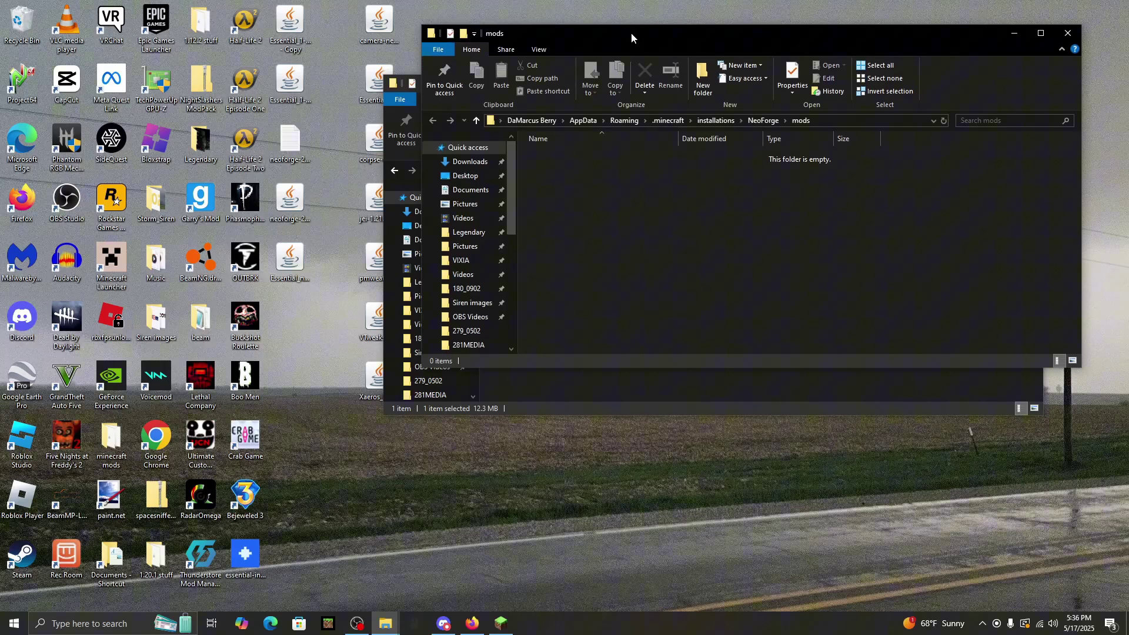
# Step: Move the pmweather jar into the installations\NeoForge\mods folder
pyautogui.moveTo(588, 43)
pyautogui.mouseDown()
pyautogui.moveTo(507, 410)
pyautogui.moveTo(605, 247)
pyautogui.moveTo(629, 247)
pyautogui.mouseUp()
pyautogui.moveTo(658, 206); pyautogui.dragTo(696, 451)
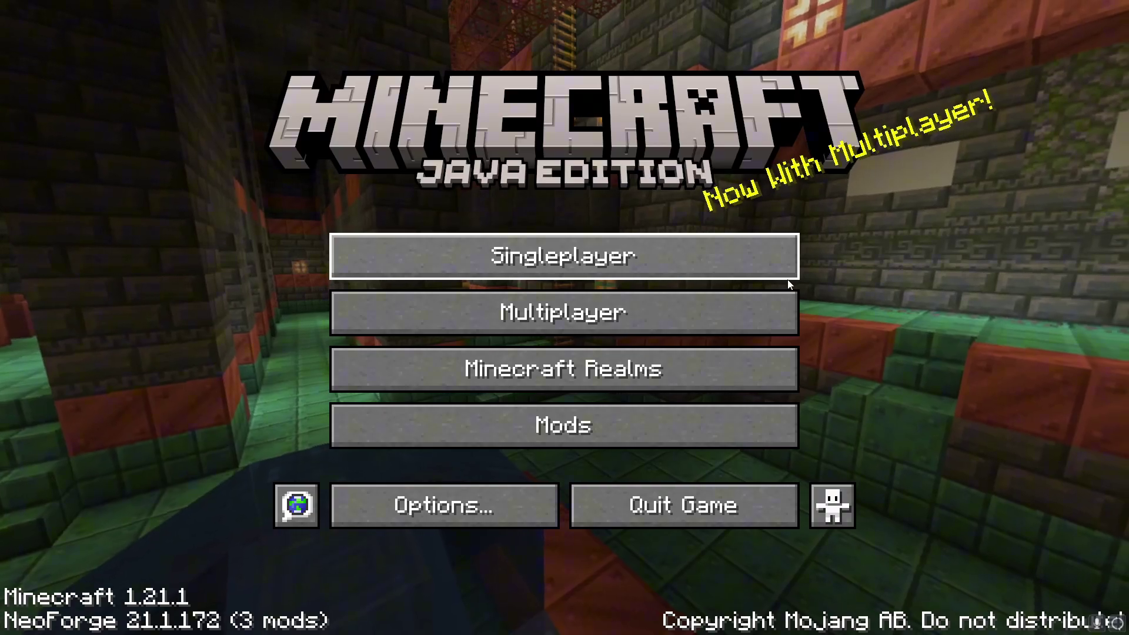
# Step: View ProtoManly's Weather in the Mods list, open its config, then return to the title screen
pyautogui.click(550, 418)
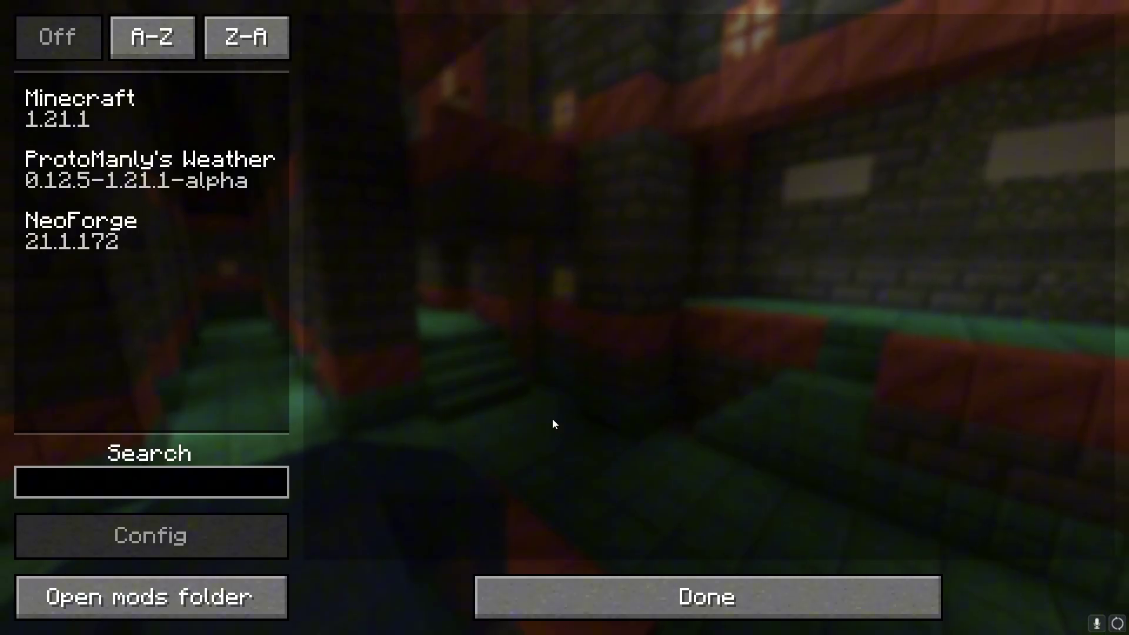
pyautogui.click(214, 178)
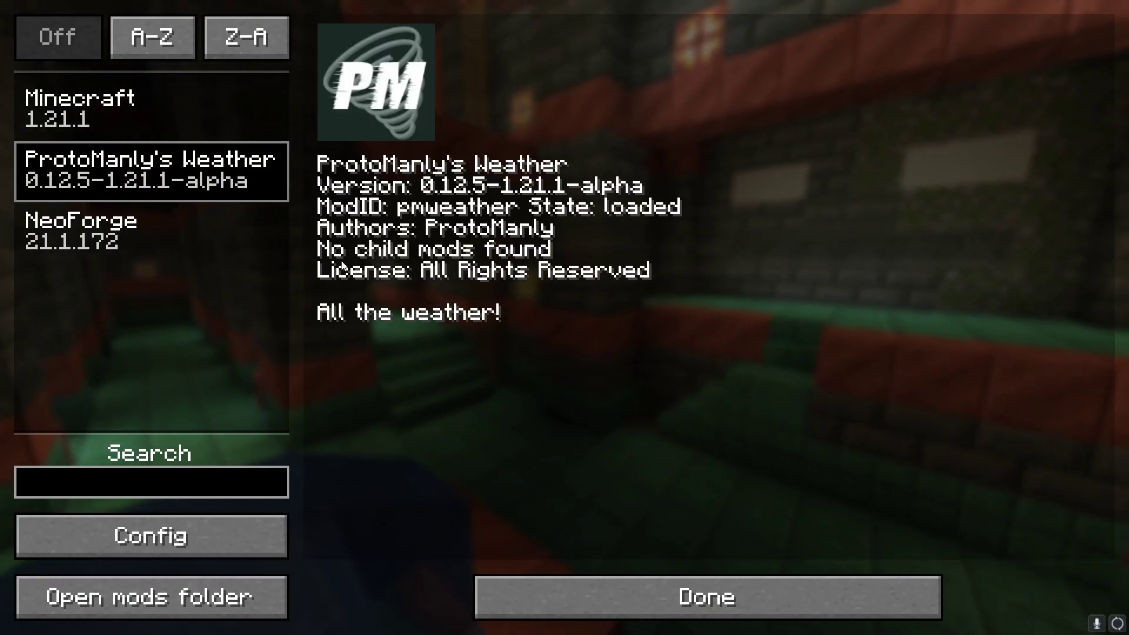
pyautogui.click(238, 521)
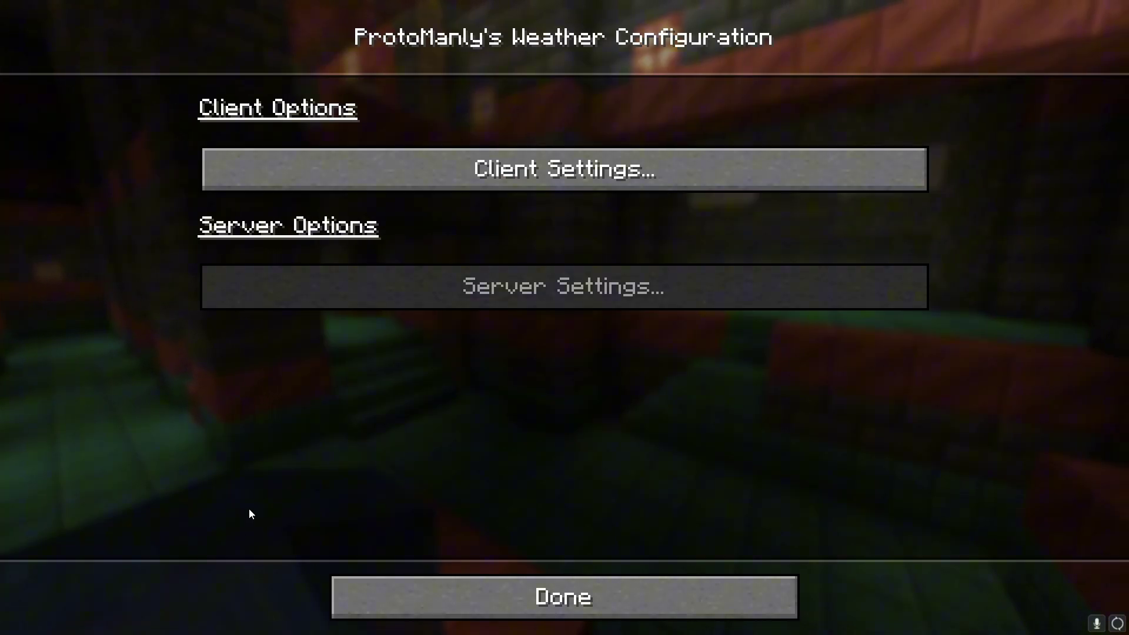
pyautogui.click(519, 591)
pyautogui.click(522, 588)
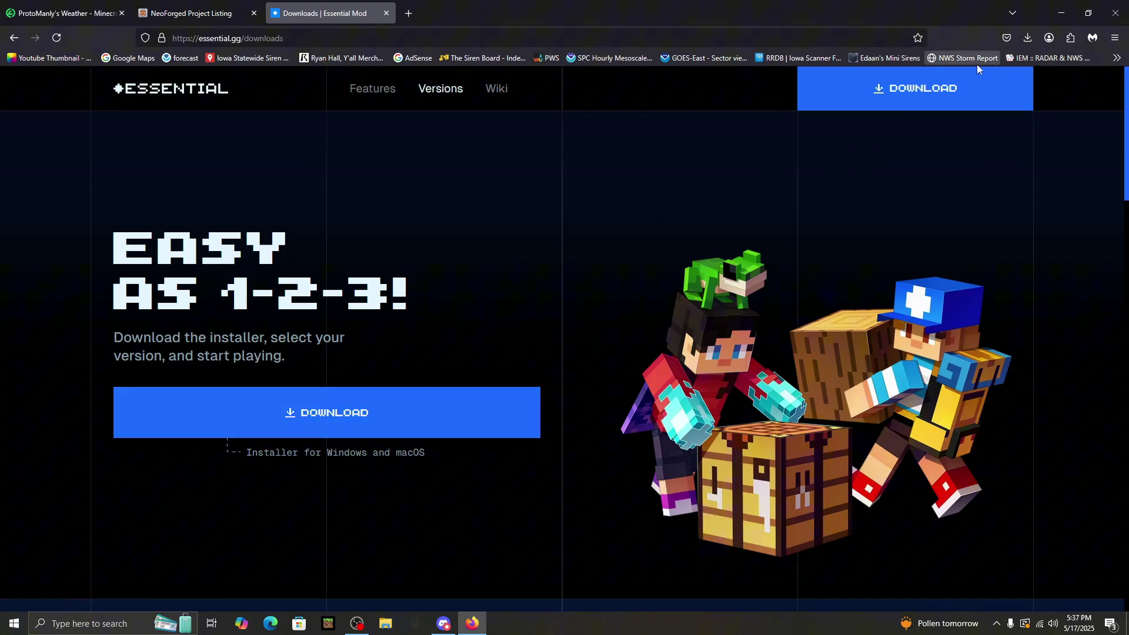
# Step: Download essential-installer-3.1.0.exe from essential.gg/downloads and minimize Firefox
pyautogui.click(462, 406)
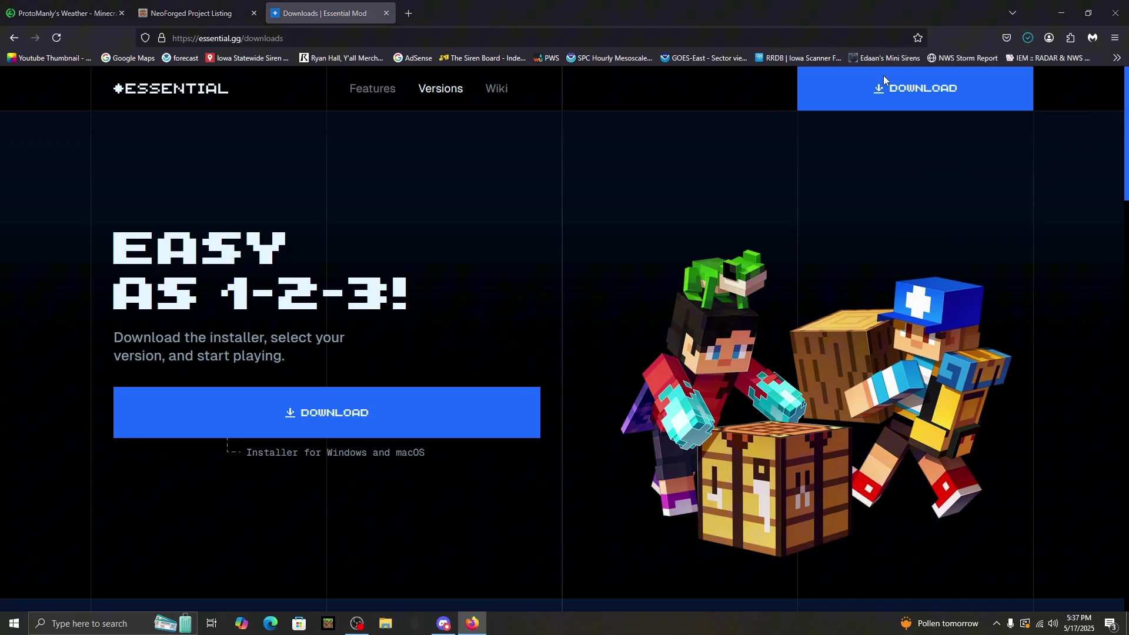
pyautogui.click(1058, 14)
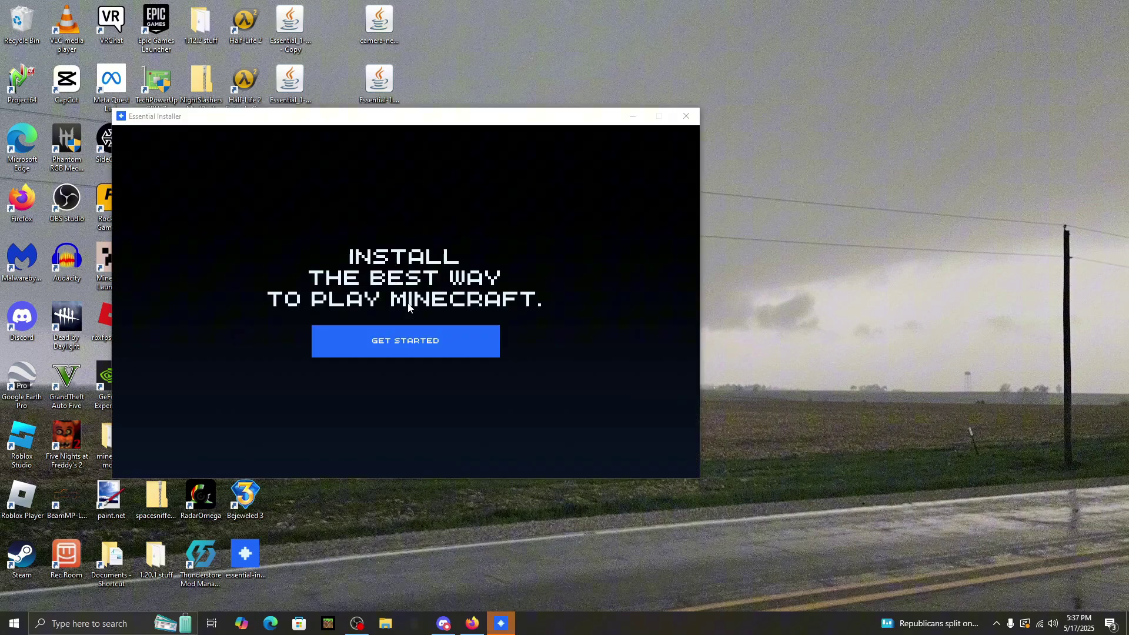
# Step: Install Essential into the Minecraft Launcher's NeoForge 1.21.1 installation, then close the installer
pyautogui.click(406, 334)
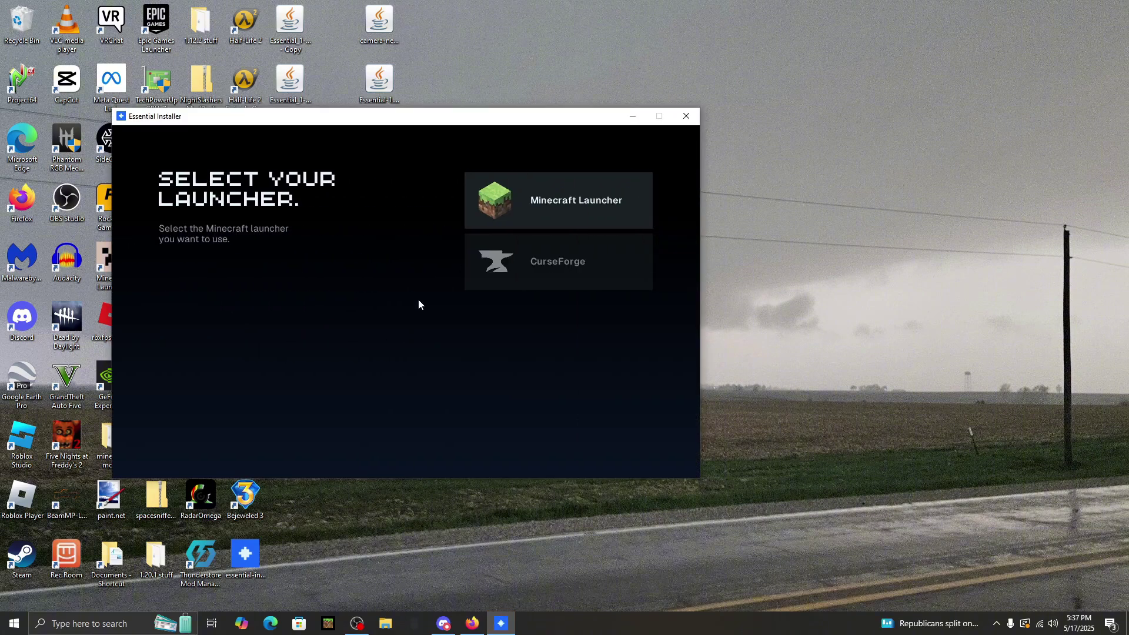
pyautogui.click(536, 203)
pyautogui.click(535, 235)
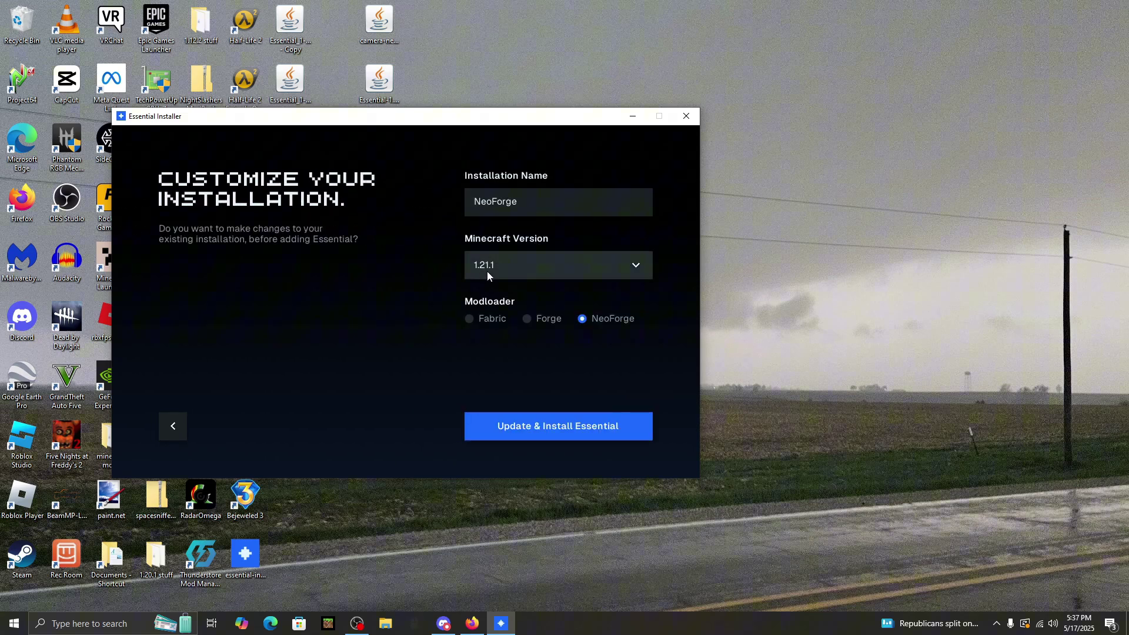
pyautogui.click(552, 432)
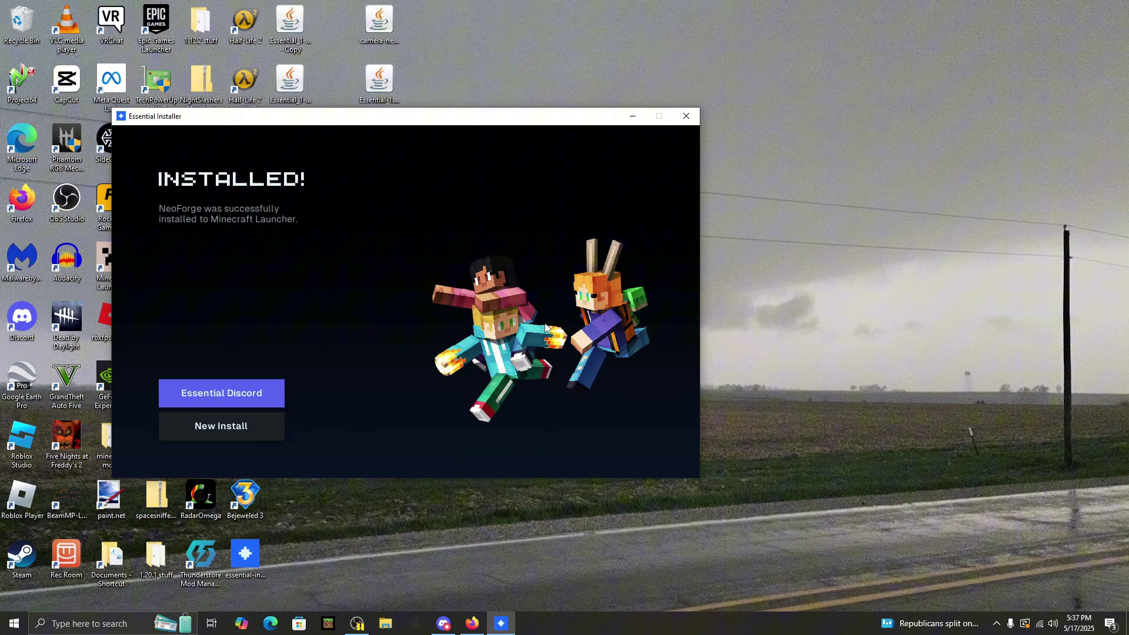
pyautogui.click(685, 117)
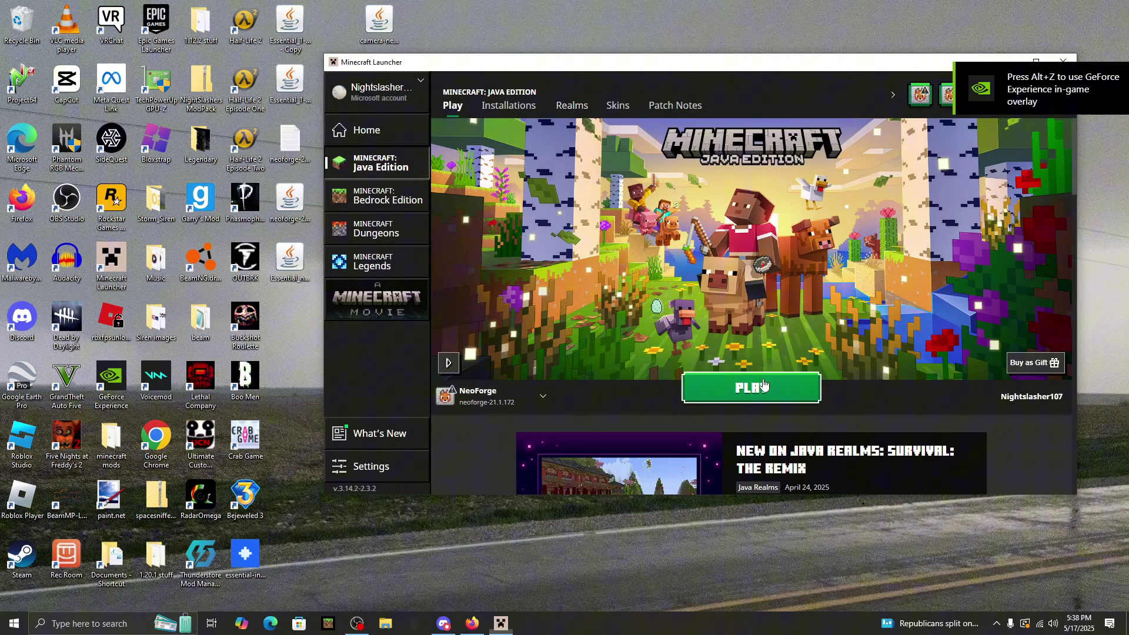
# Step: Launch the NeoForge 21.1.172 profile from the Minecraft Launcher
pyautogui.click(747, 388)
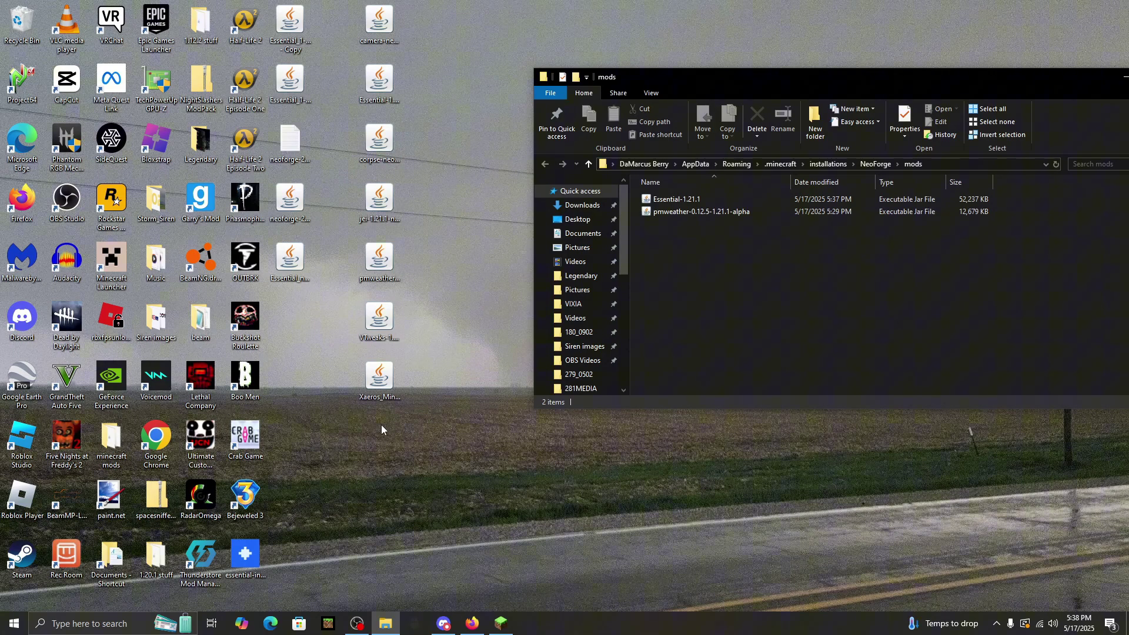
# Step: Move the JEI, VTweaks, Xaero's Minimap, Camera and Corpse jars into the mods folder, replacing duplicates
pyautogui.moveTo(379, 440); pyautogui.dragTo(382, 57)
pyautogui.moveTo(403, 207); pyautogui.dragTo(709, 271)
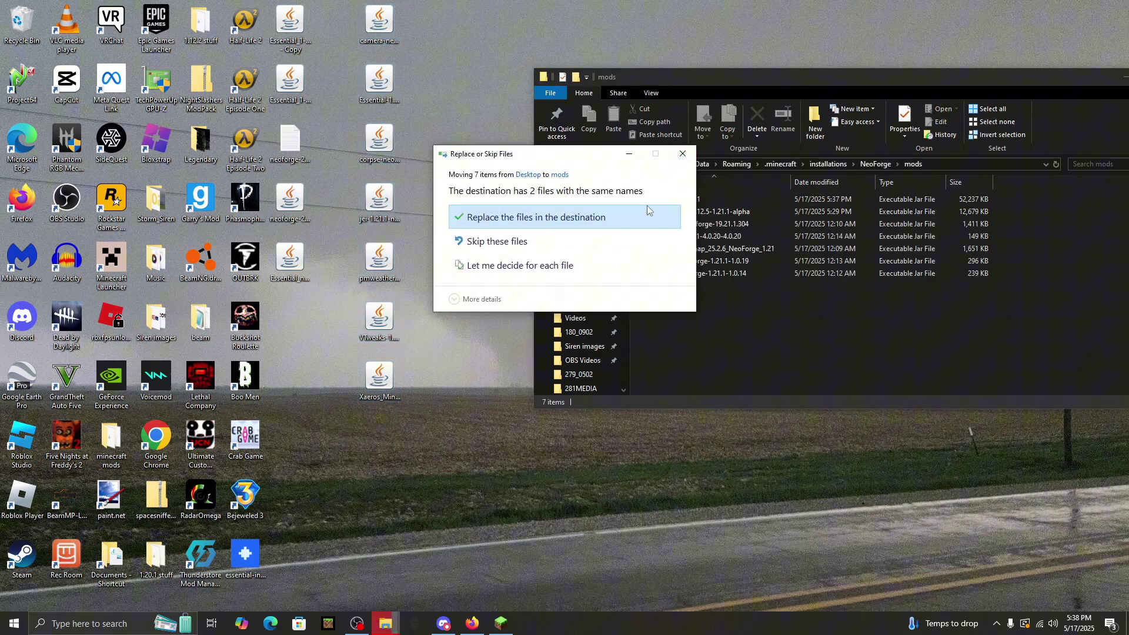
pyautogui.click(576, 229)
pyautogui.moveTo(764, 76); pyautogui.dragTo(562, 80)
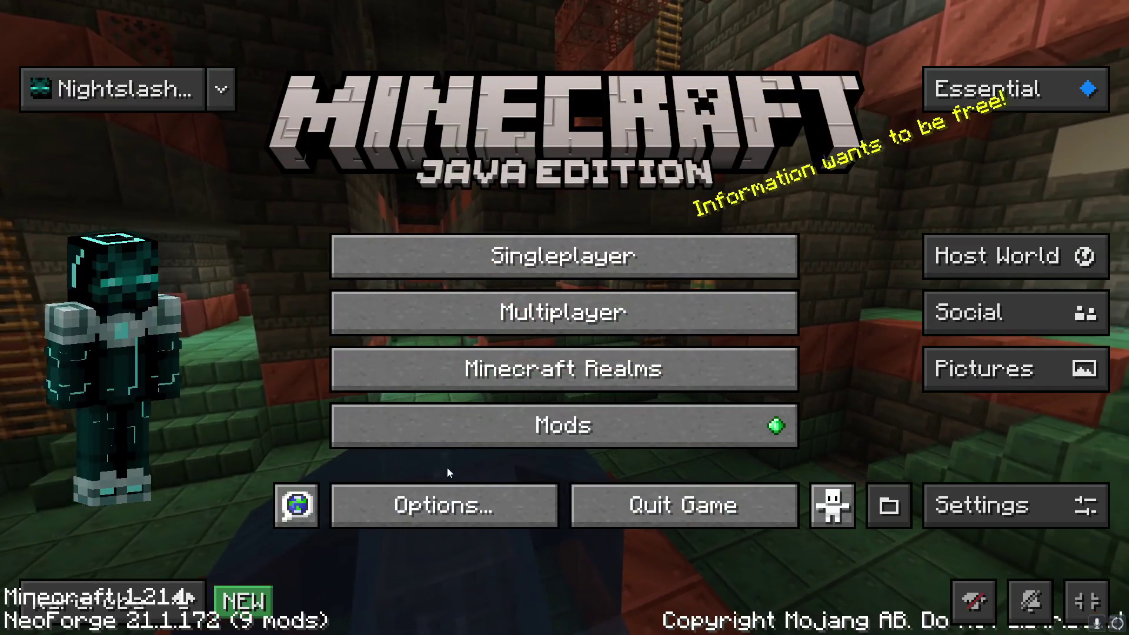
pyautogui.click(411, 424)
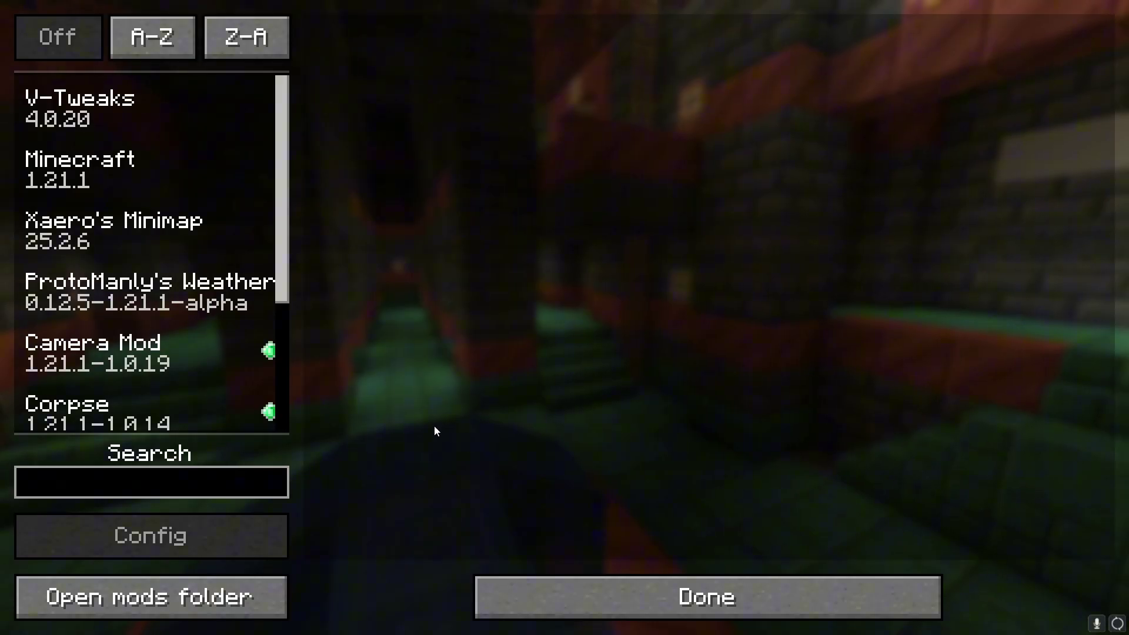
pyautogui.scroll(-3, 181, 271)
pyautogui.click(188, 209)
pyautogui.click(200, 262)
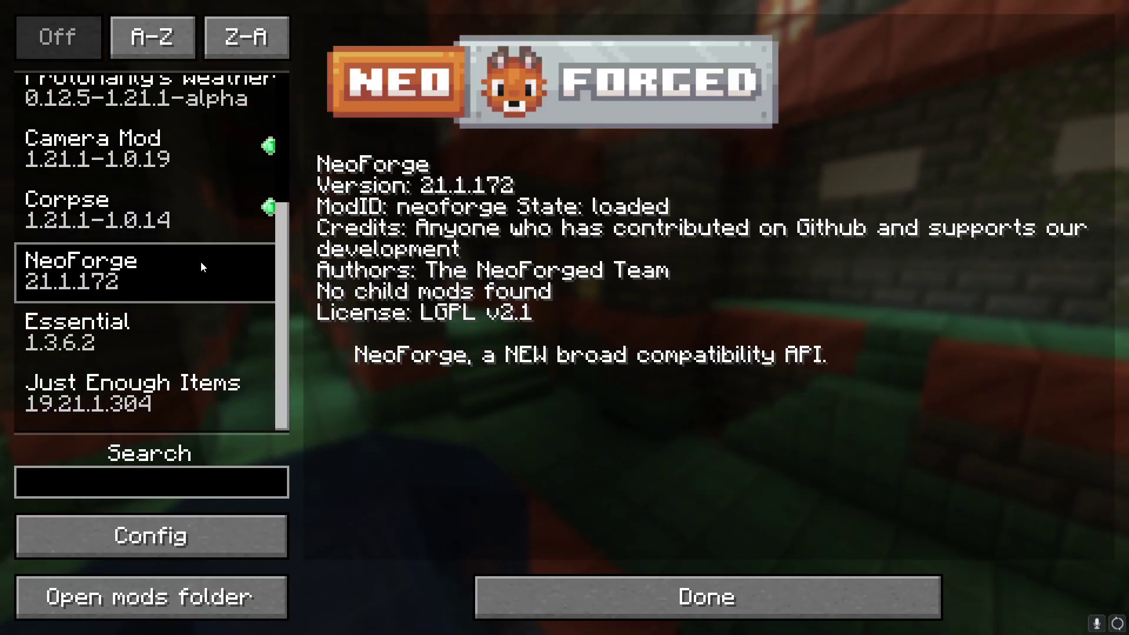
pyautogui.click(152, 338)
pyautogui.scroll(3, 194, 335)
pyautogui.click(164, 222)
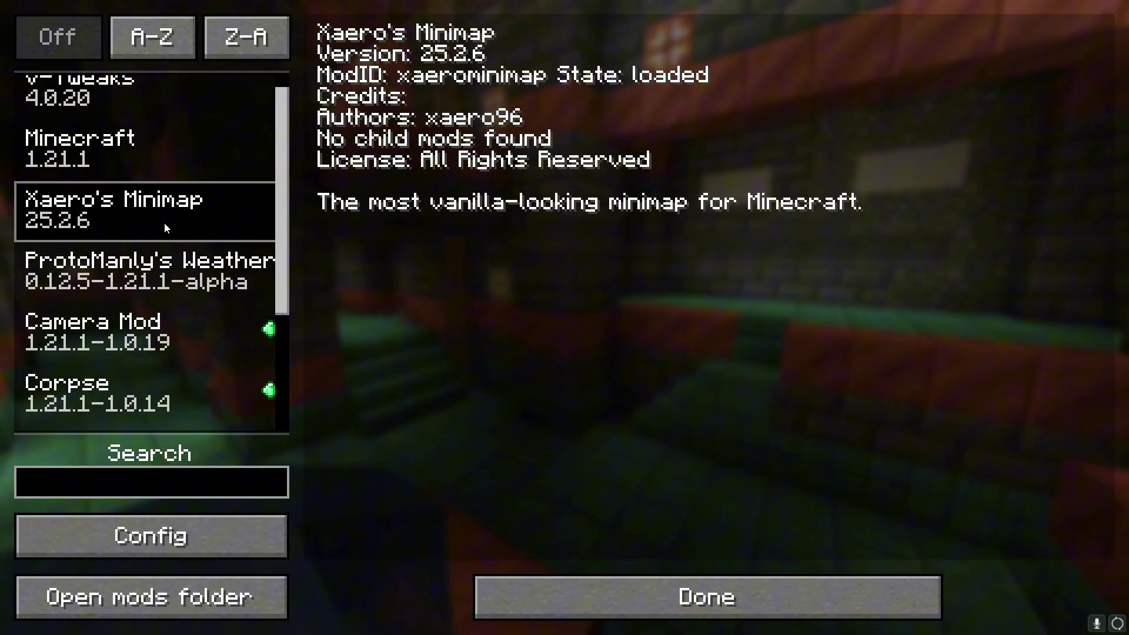
pyautogui.click(160, 114)
pyautogui.click(160, 308)
pyautogui.click(165, 338)
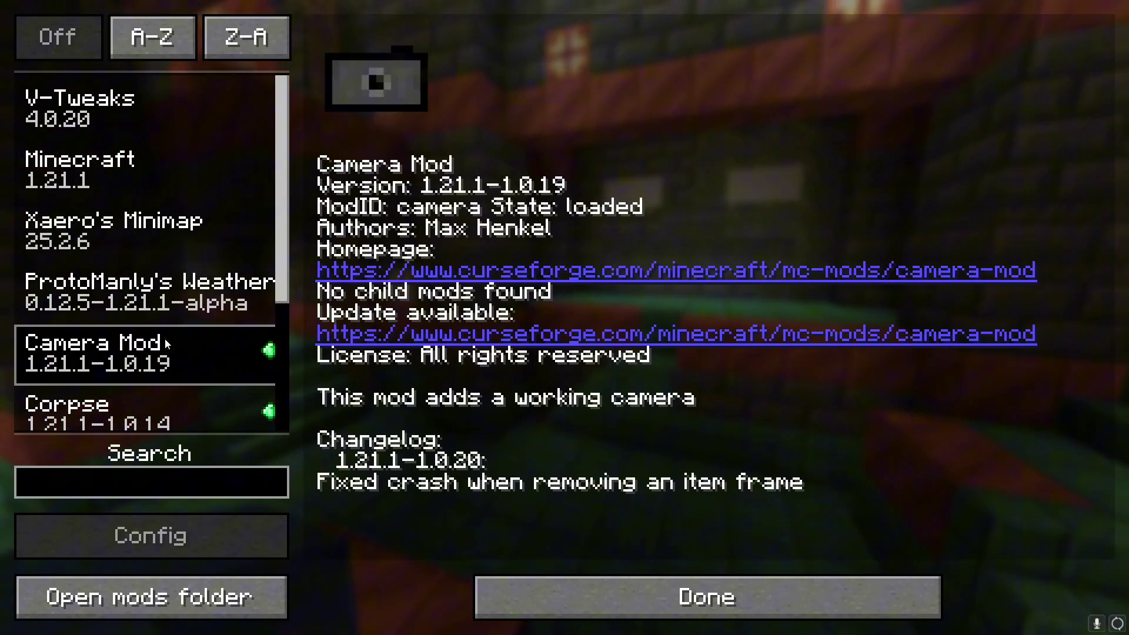
pyautogui.scroll(-3, 167, 340)
pyautogui.scroll(-1, 168, 341)
pyautogui.click(176, 291)
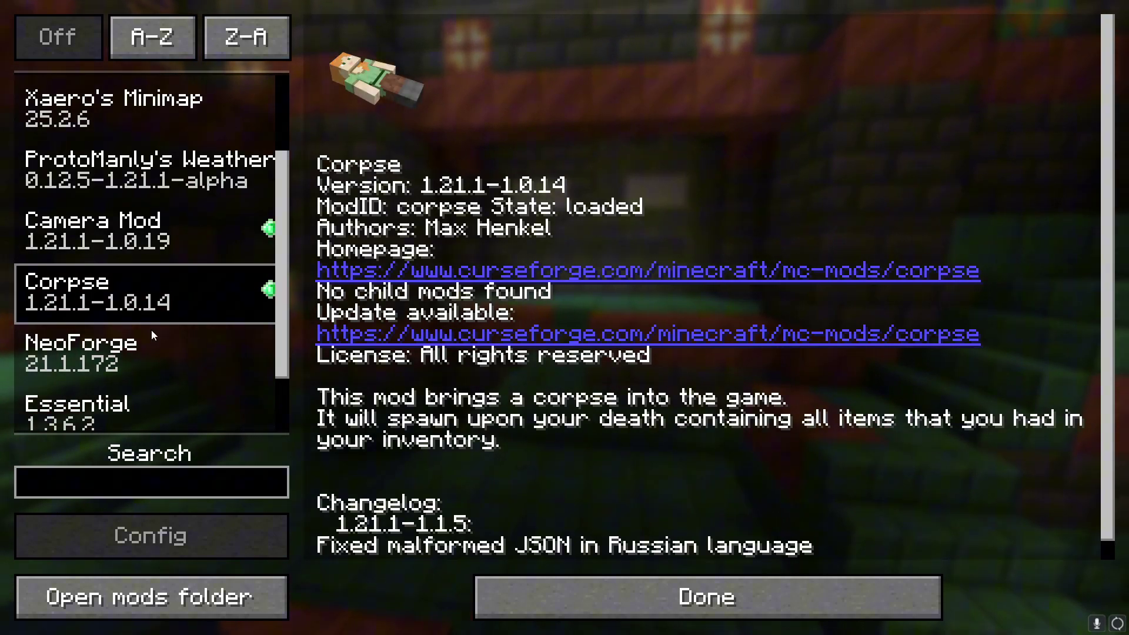
pyautogui.click(150, 332)
pyautogui.scroll(-1, 155, 332)
pyautogui.click(159, 391)
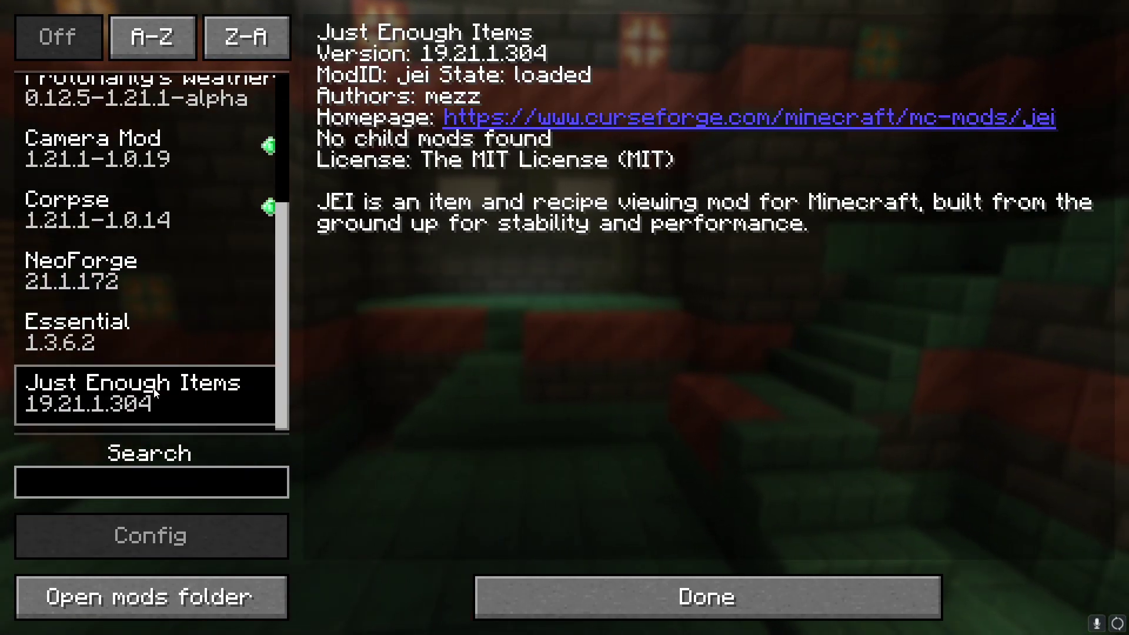
pyautogui.click(611, 600)
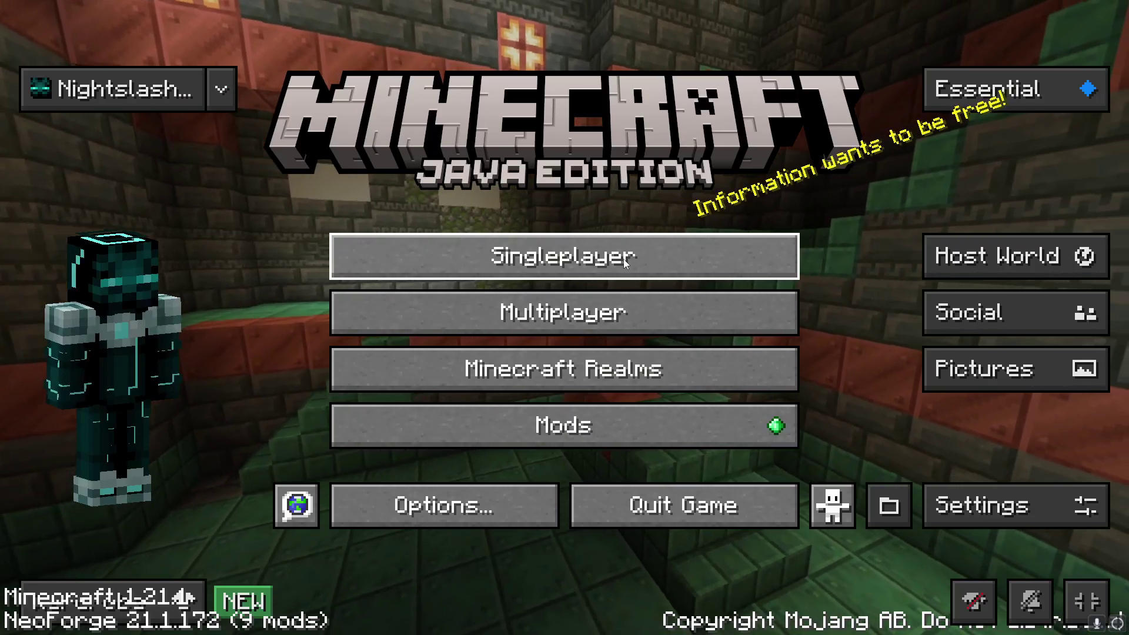
# Step: Start a new world and name it 'Test tornado world'
pyautogui.click(624, 261)
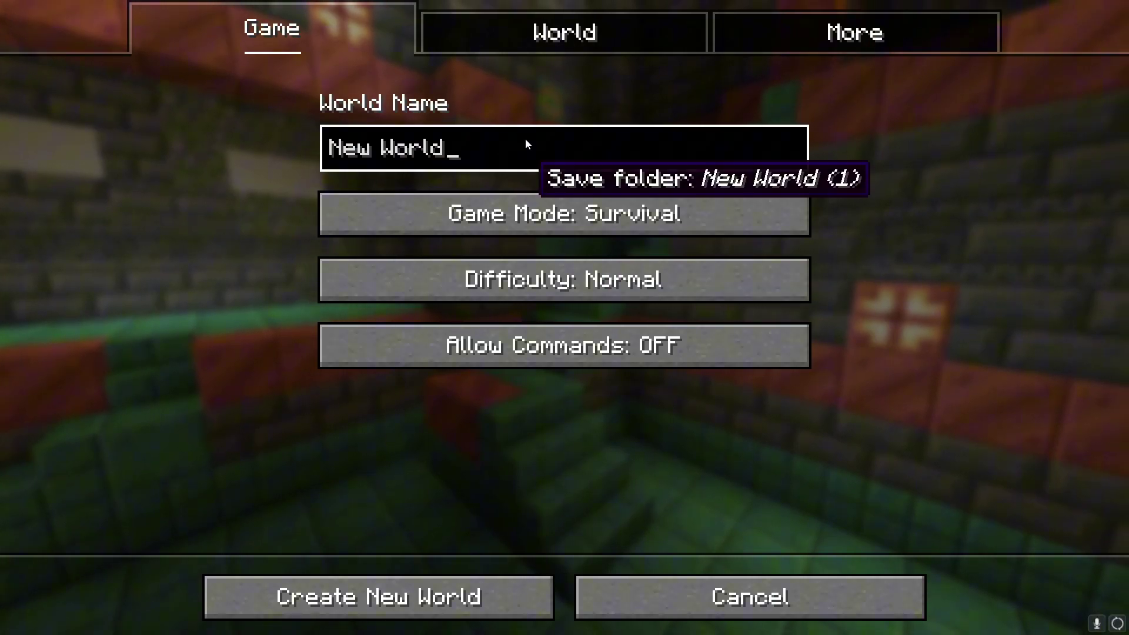
pyautogui.press('BackSpace')
pyautogui.press('BackSpace')
pyautogui.press('BackSpace')
pyautogui.write('Te')
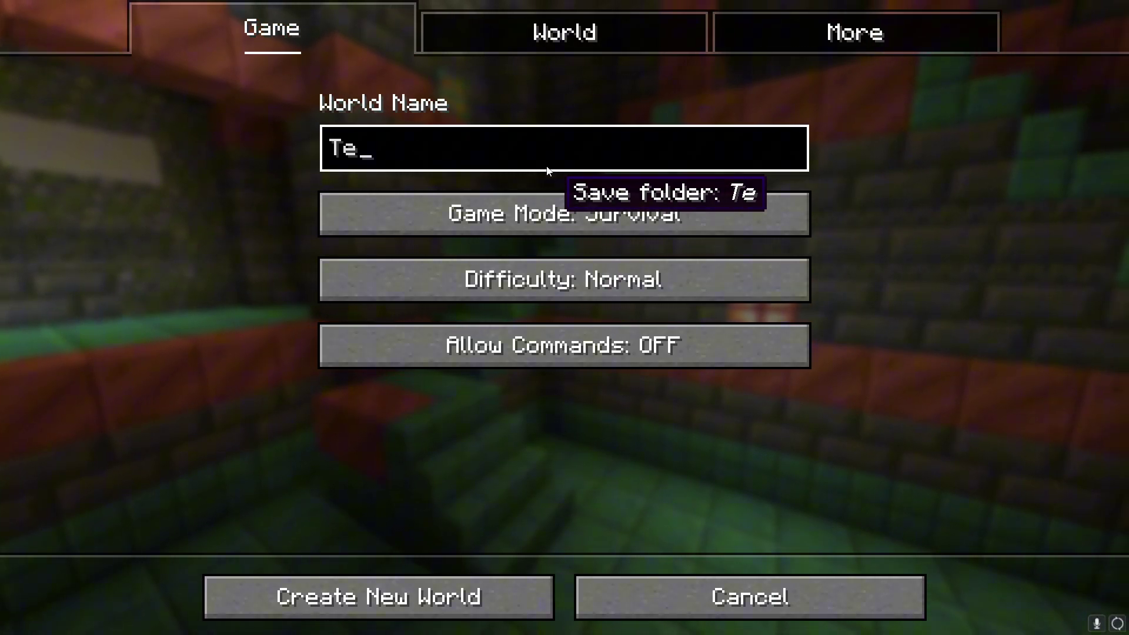
pyautogui.write('st tornado world')
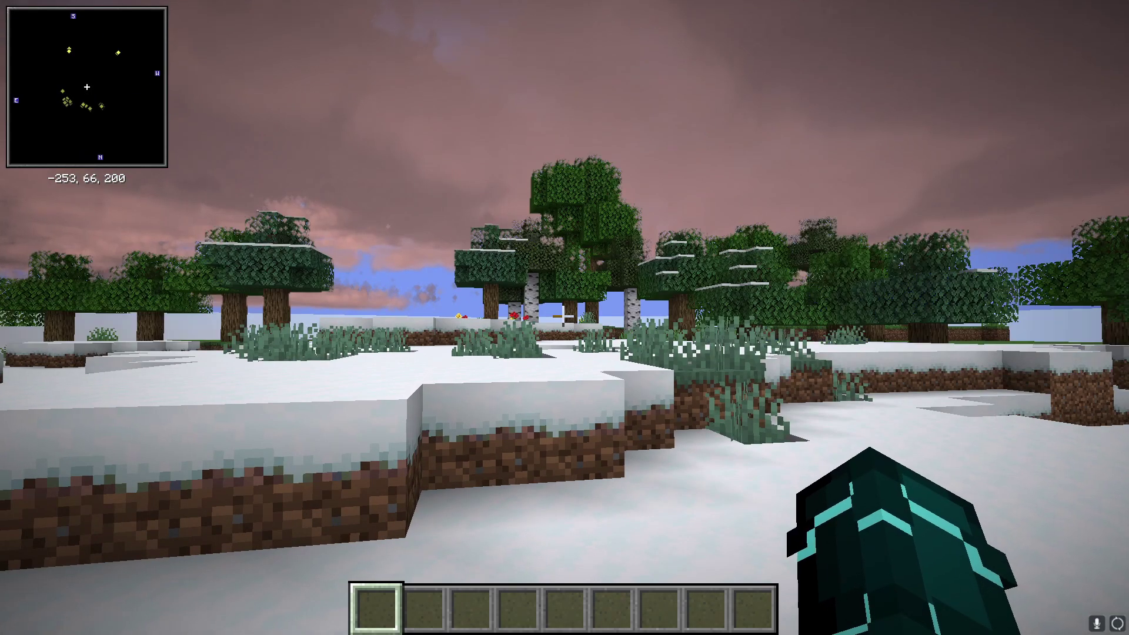
# Step: Fly up from the snowy plains over the forest to watch the clouds, then pause the game
pyautogui.moveTo(564, 317)
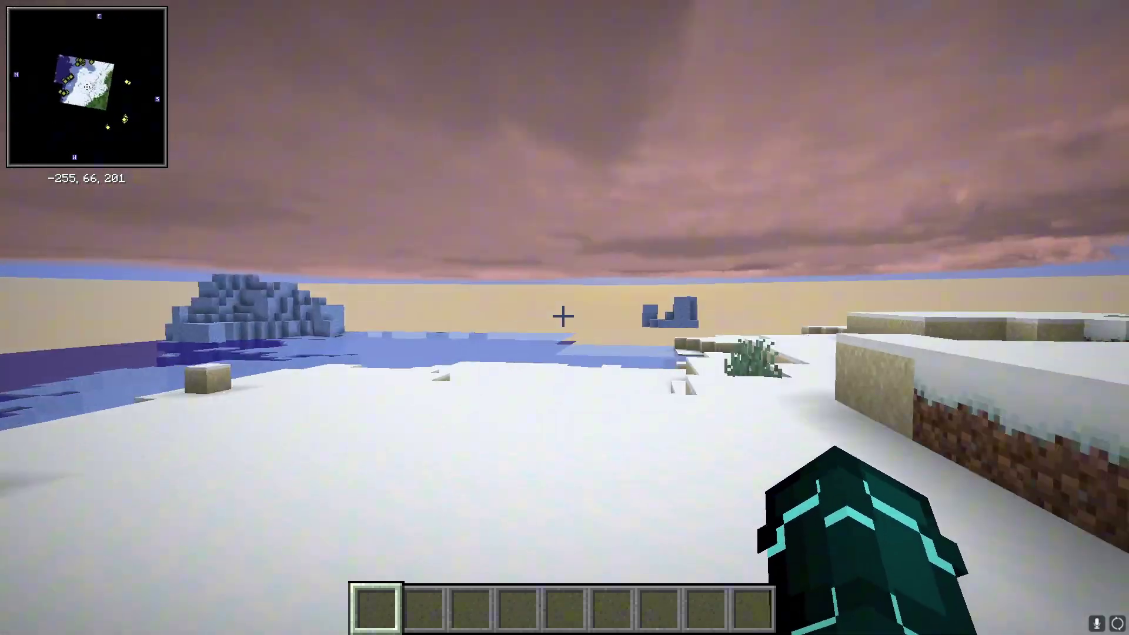
pyautogui.press('w')
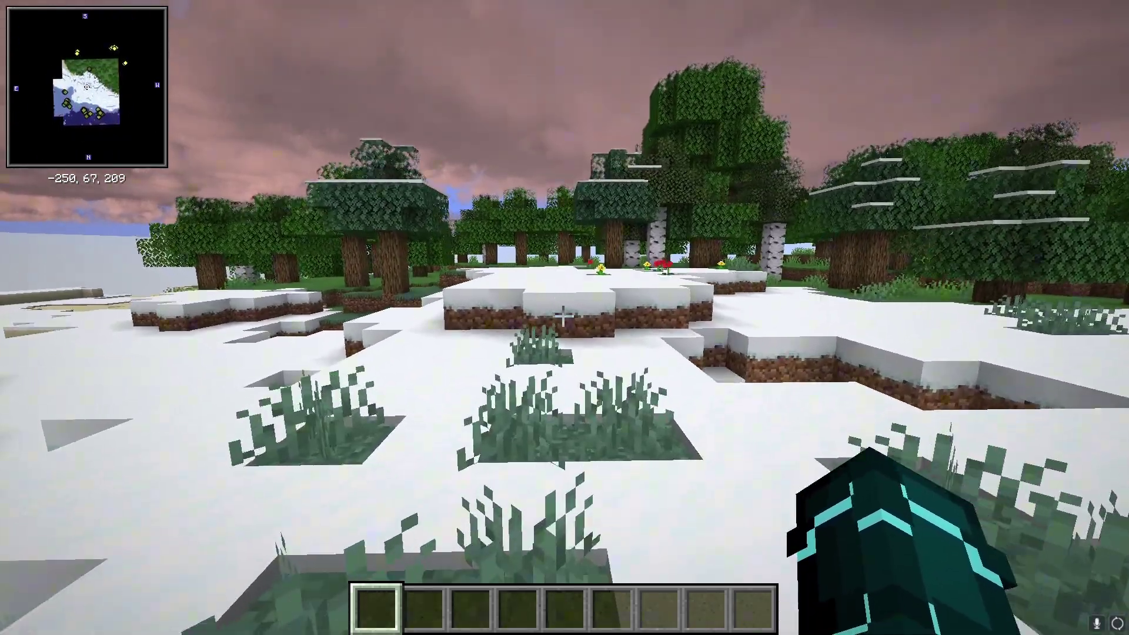
pyautogui.press('w')
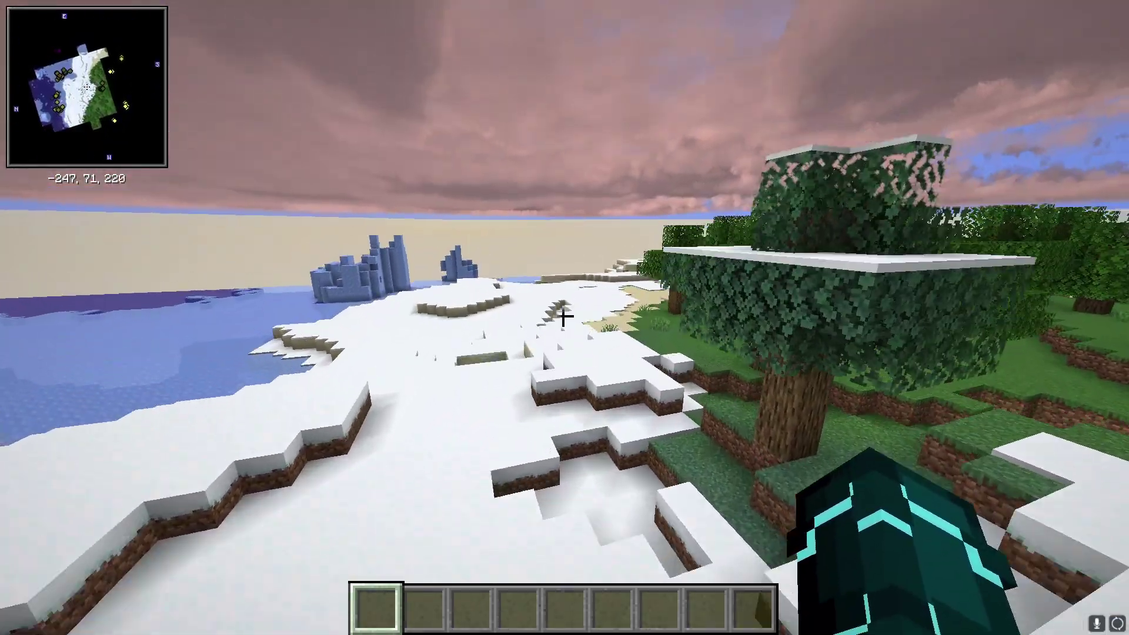
pyautogui.press('space')
pyautogui.press('w')
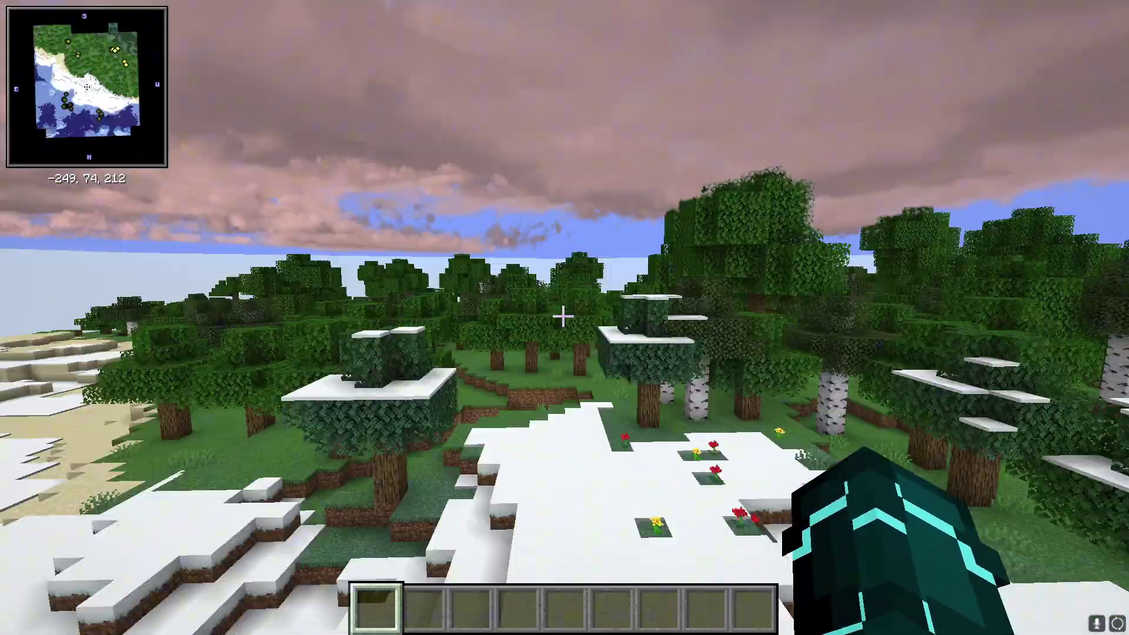
pyautogui.press('w')
pyautogui.press('space')
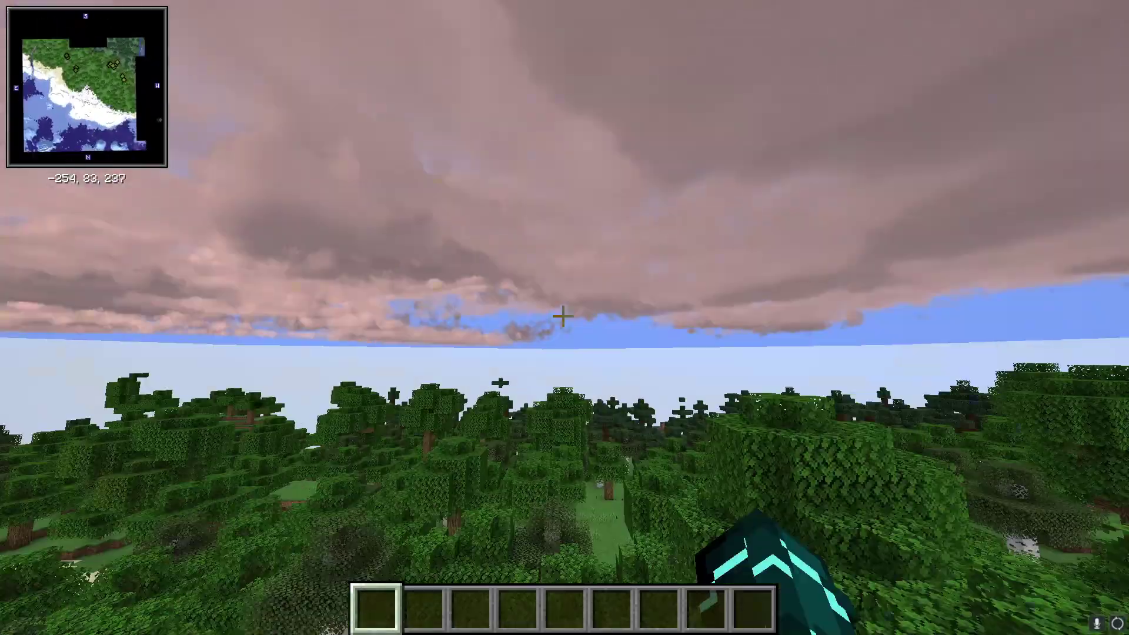
pyautogui.press('w')
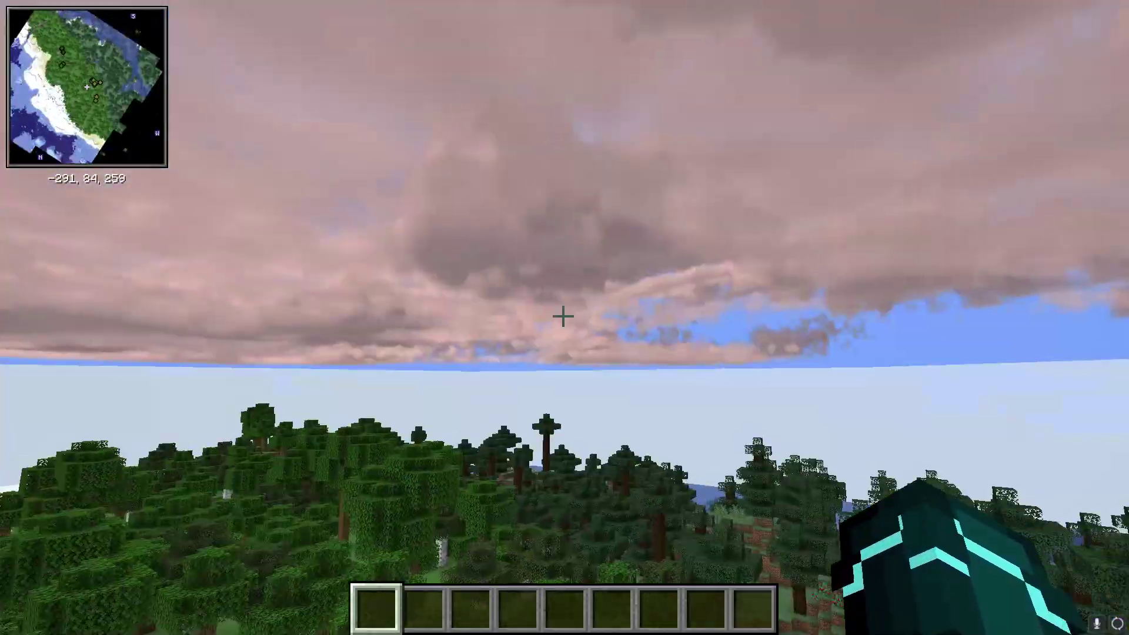
pyautogui.press('Escape')
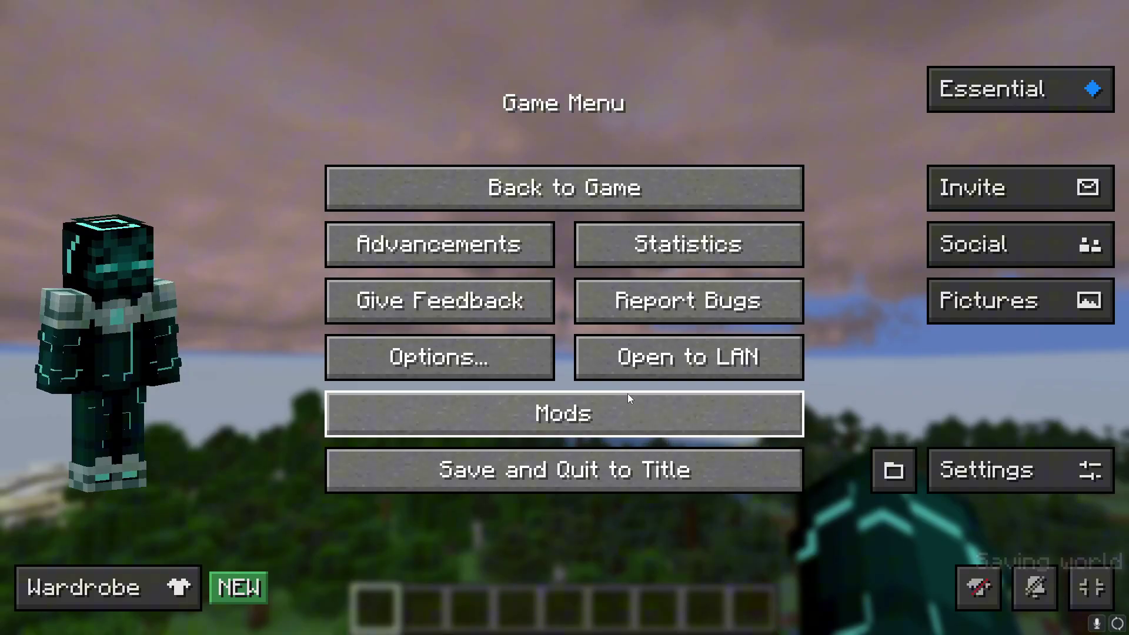
# Step: Open ProtoManly's Weather client configuration from the Mods list, with Volumetrics Quality at HIGH
pyautogui.click(606, 405)
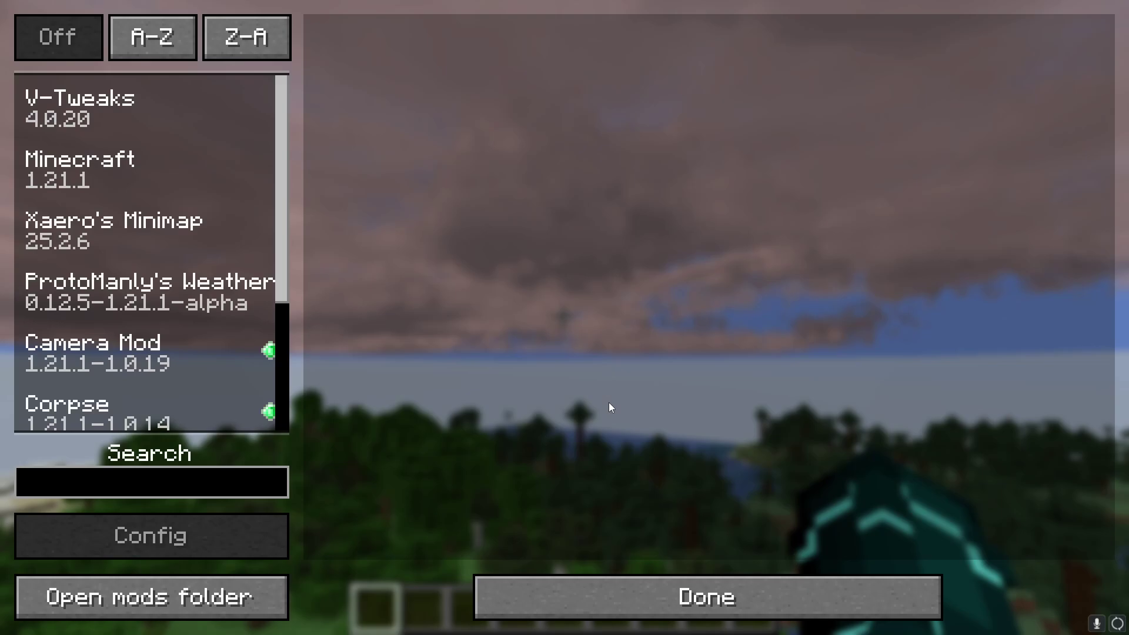
pyautogui.click(218, 304)
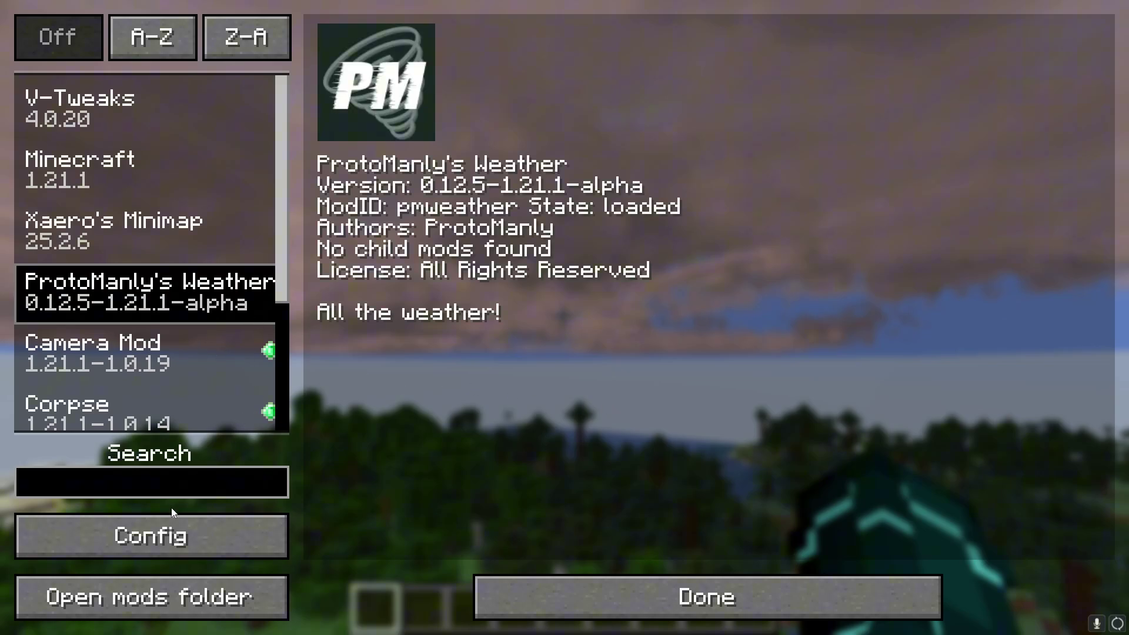
pyautogui.click(171, 520)
pyautogui.click(476, 179)
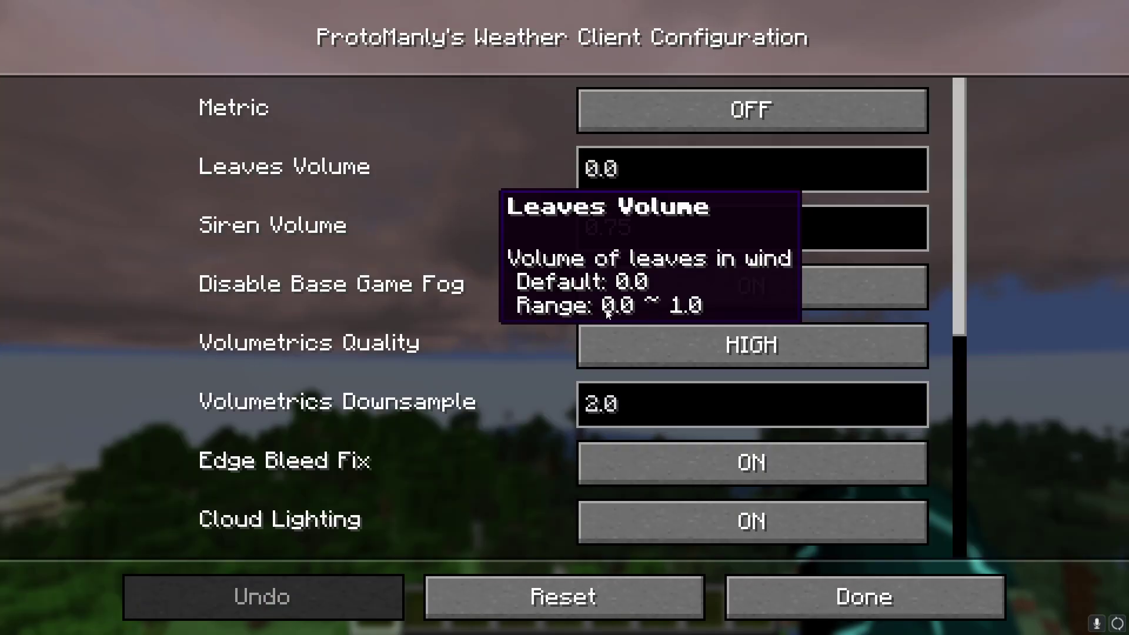
pyautogui.scroll(-2, 748, 141)
pyautogui.scroll(2, 731, 394)
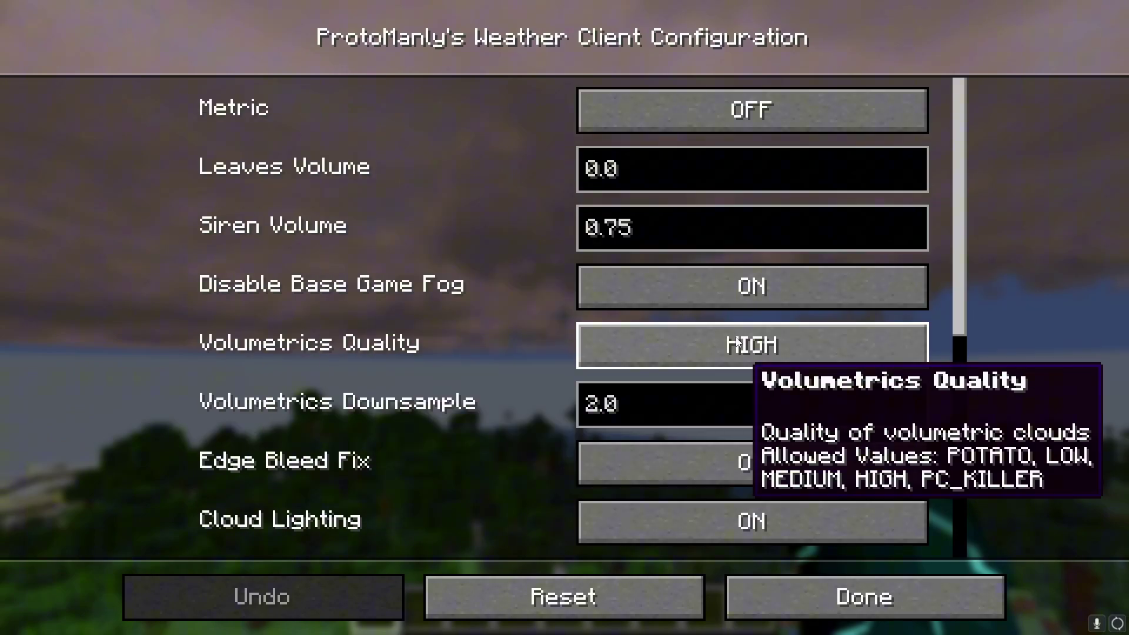
# Step: Return to the world and open the ProtoManly's Weather creative inventory tab on page 2
pyautogui.press('Escape')
pyautogui.press('Escape')
pyautogui.press('Escape')
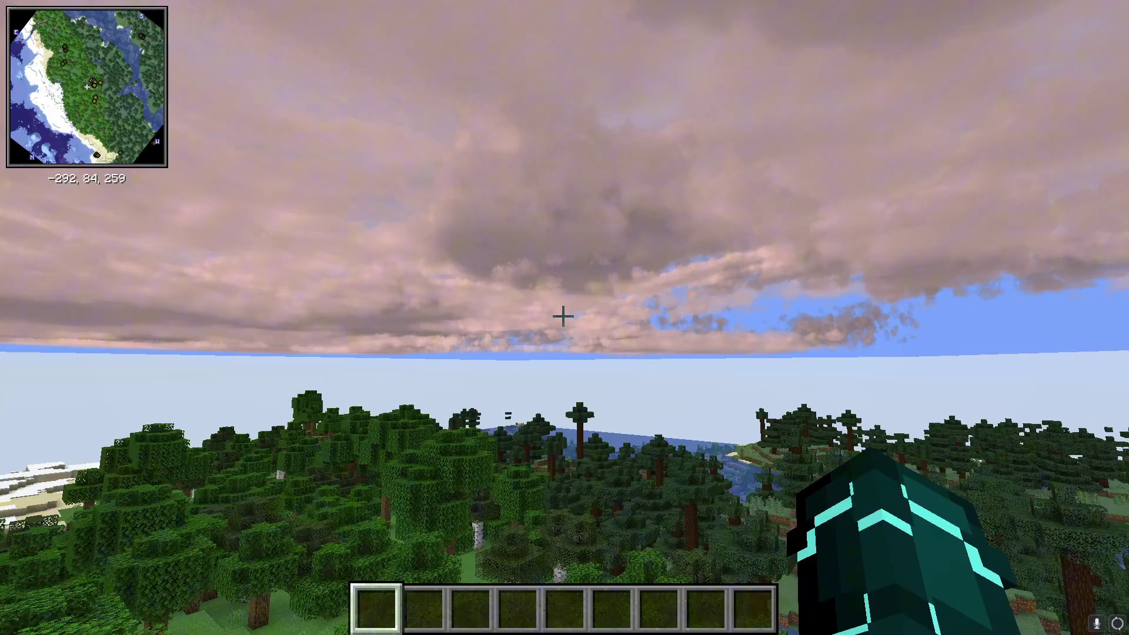
pyautogui.press('e')
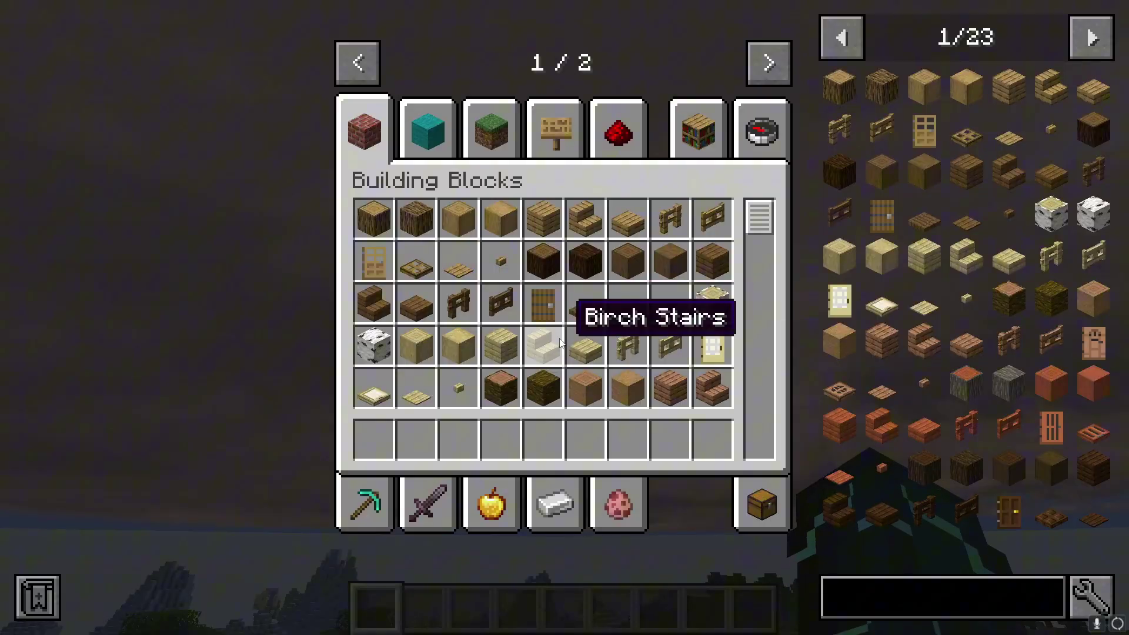
pyautogui.click(769, 63)
pyautogui.click(364, 128)
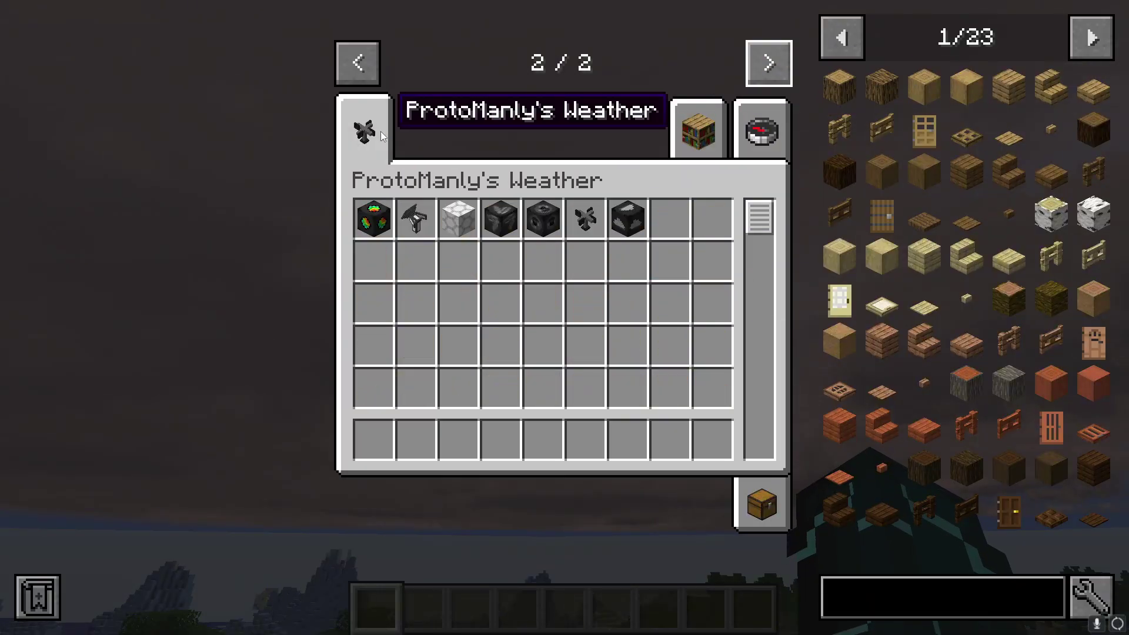
# Step: Put Radar, Tornado Sensor, the fan-shaped item, Tornado Siren and Metar into hotbar slots 1-5
pyautogui.click(374, 213)
pyautogui.click(374, 439)
pyautogui.click(504, 214)
pyautogui.click(415, 439)
pyautogui.click(585, 219)
pyautogui.click(458, 440)
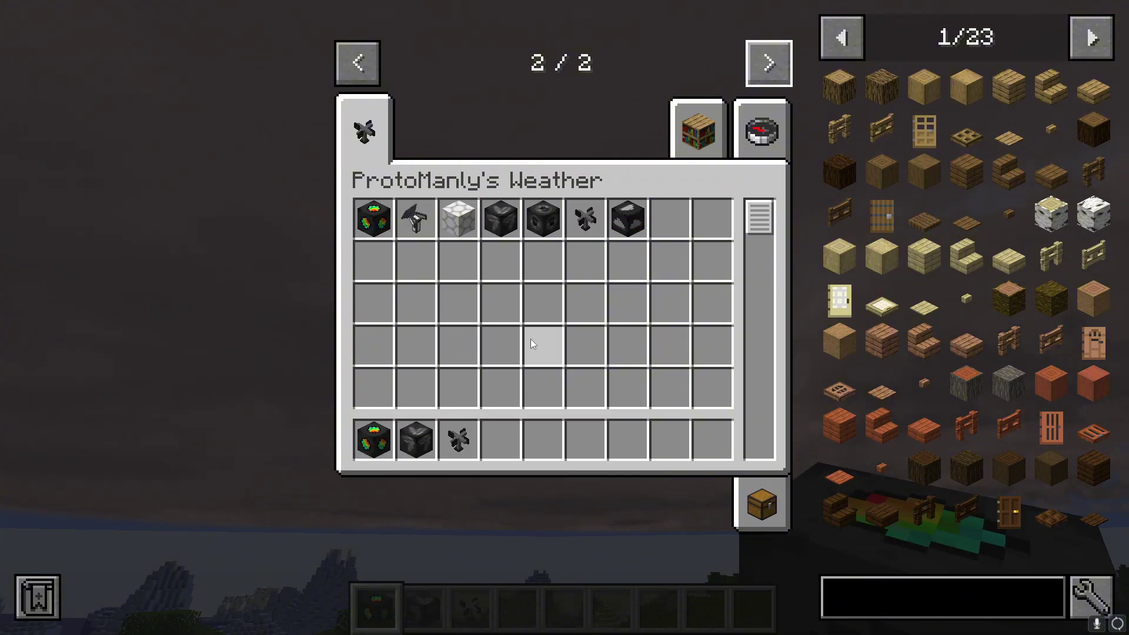
pyautogui.click(547, 222)
pyautogui.click(500, 440)
pyautogui.click(628, 218)
pyautogui.click(542, 439)
# Step: Place the Radar block on the forest treetops and select empty hotbar slot 6
pyautogui.press('t')
pyautogui.press('Escape')
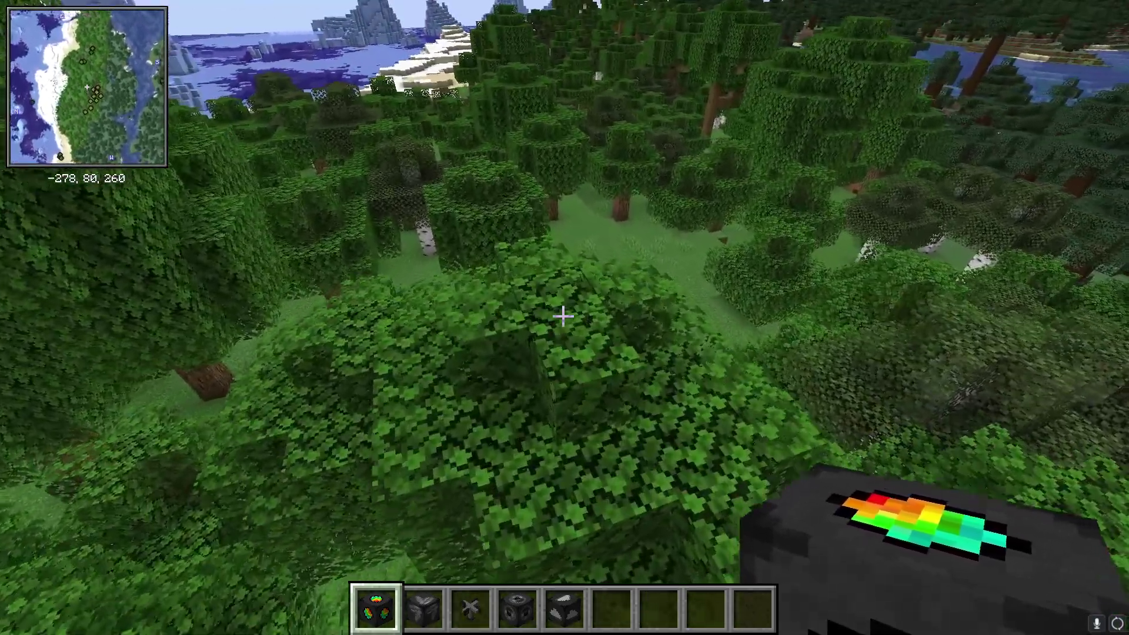
pyautogui.rightClick(563, 316)
pyautogui.press('6')
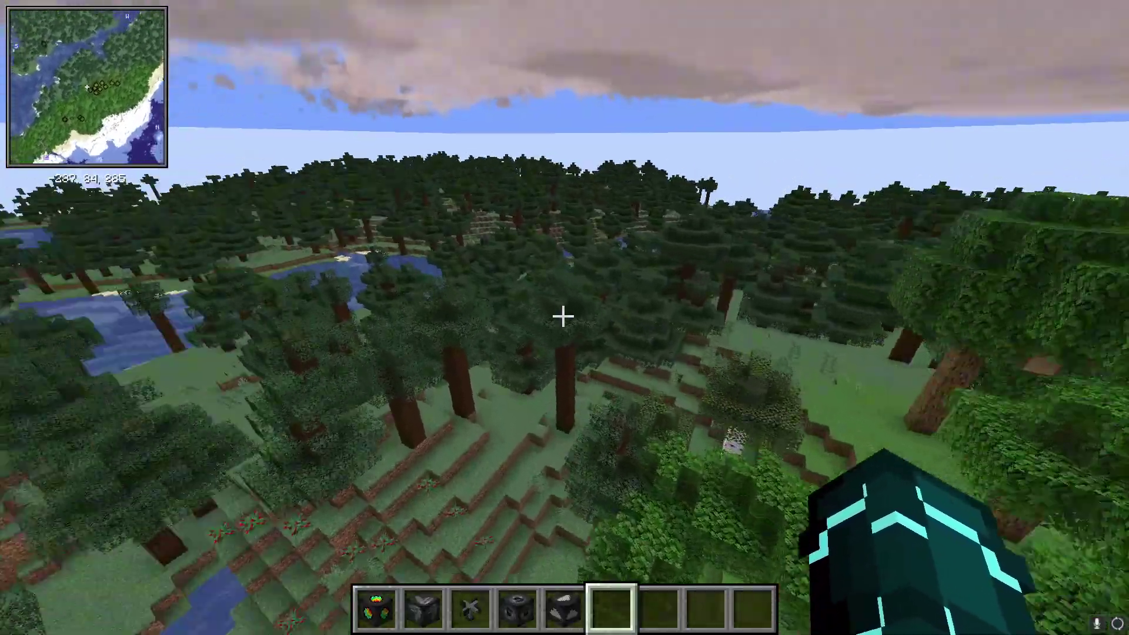
# Step: Enter the command /pmweather spawn tornado 120 40 in chat using Tab completion
pyautogui.press('/')
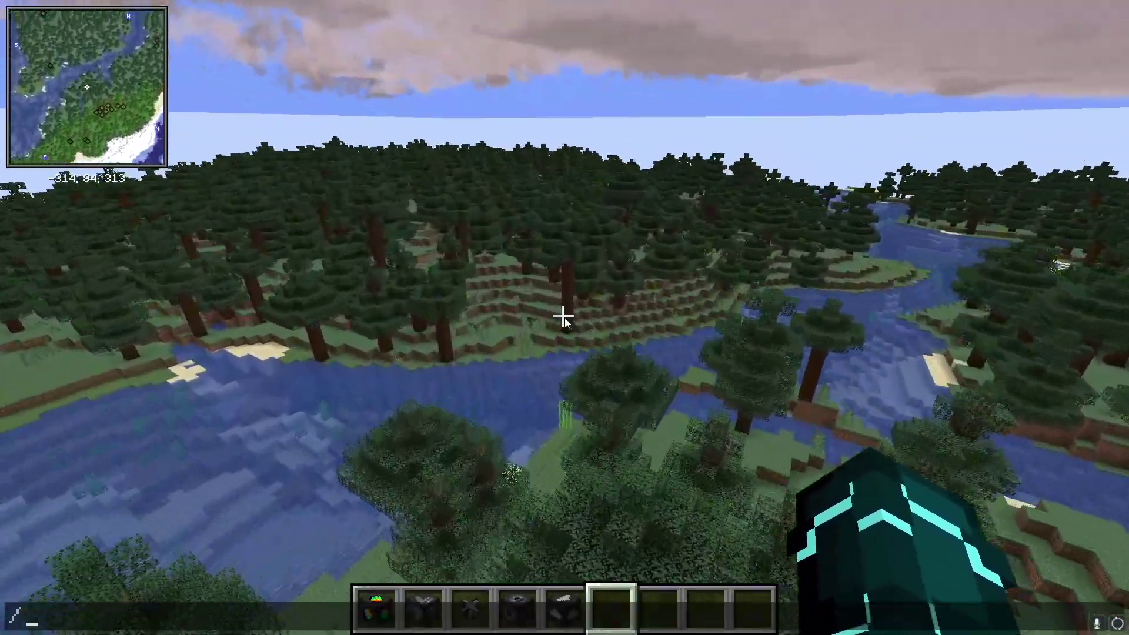
pyautogui.write('pmwa')
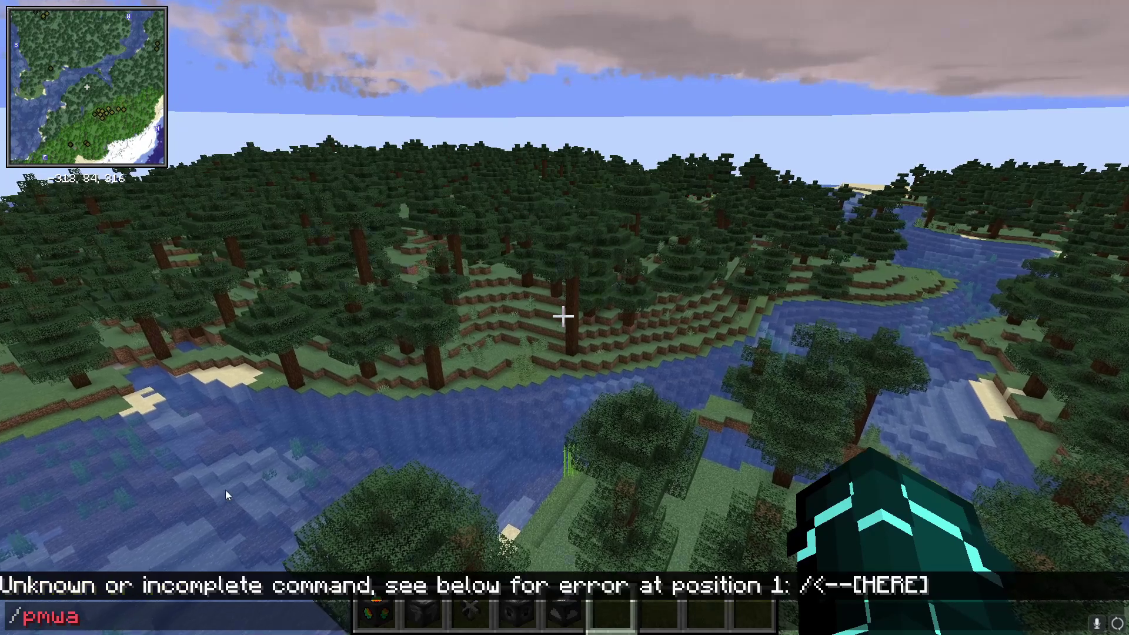
pyautogui.press('BackSpace')
pyautogui.press('Tab')
pyautogui.press('Down')
pyautogui.press('Down')
pyautogui.press('Down')
pyautogui.press('Tab')
pyautogui.press('Down')
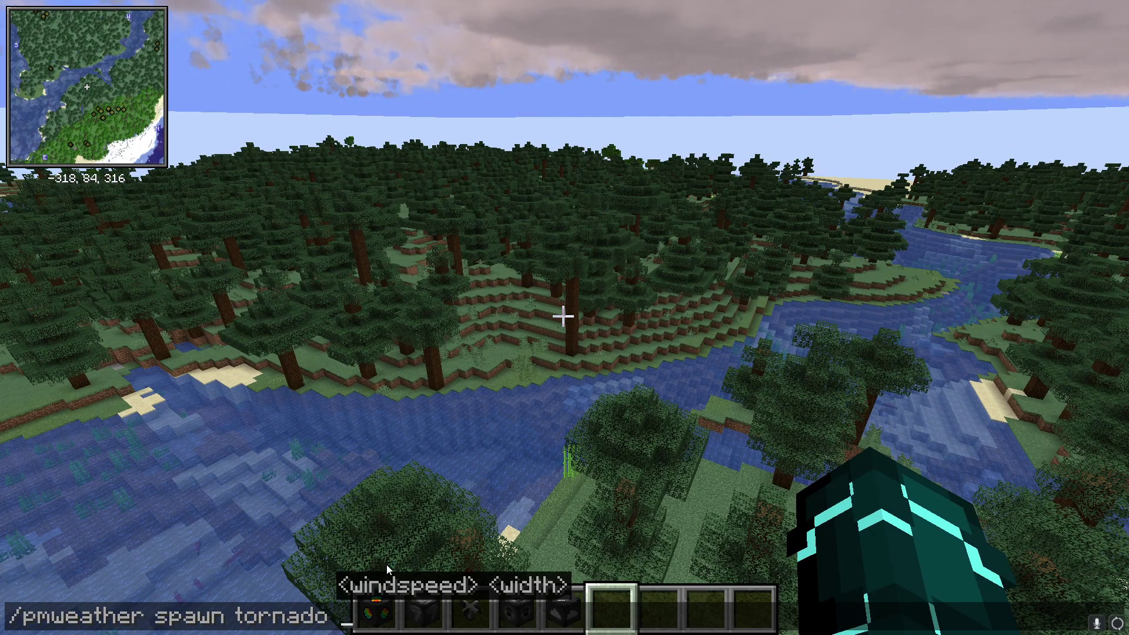
pyautogui.write('120 40')
# Step: Run the tornado spawn command and fly to the storm and the radar showing its echo
pyautogui.press('Return')
pyautogui.press('w')
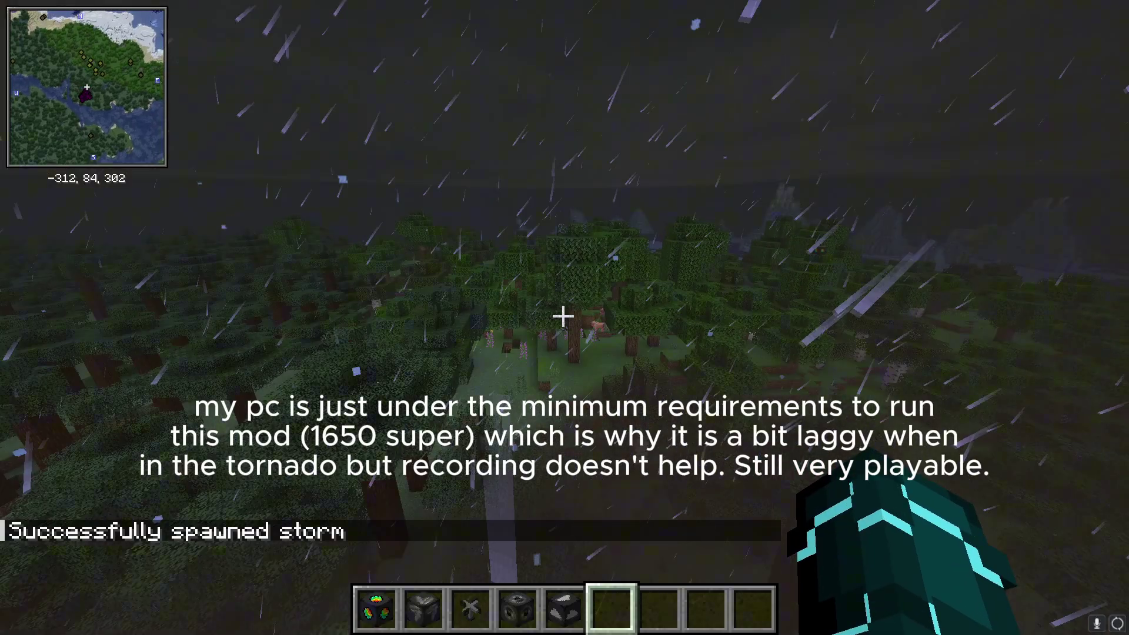
pyautogui.press('w')
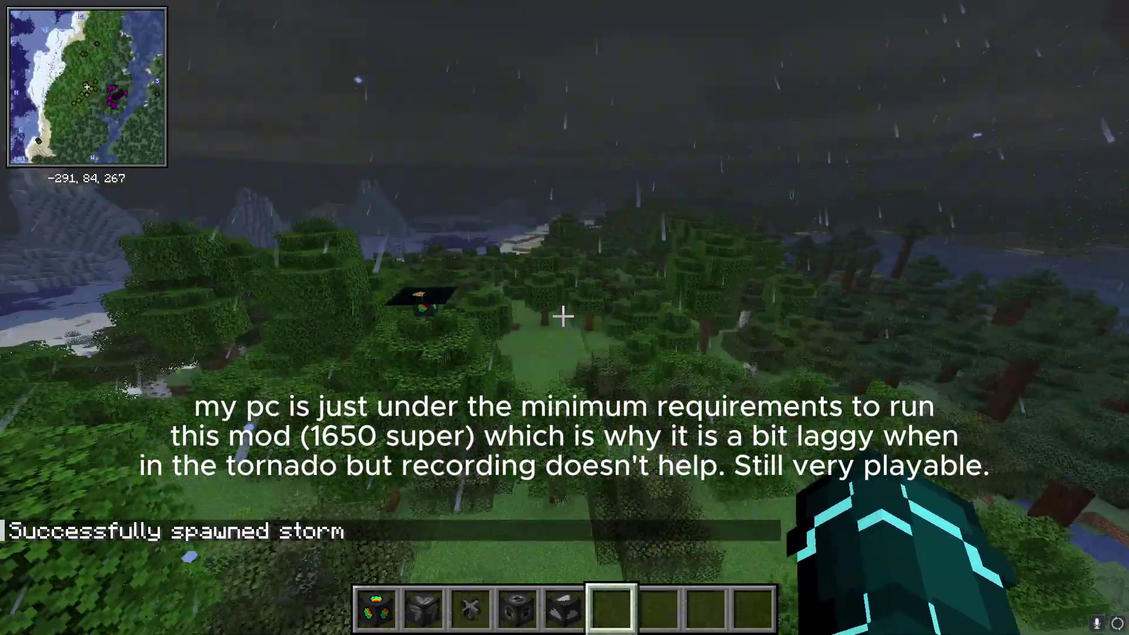
pyautogui.press('w')
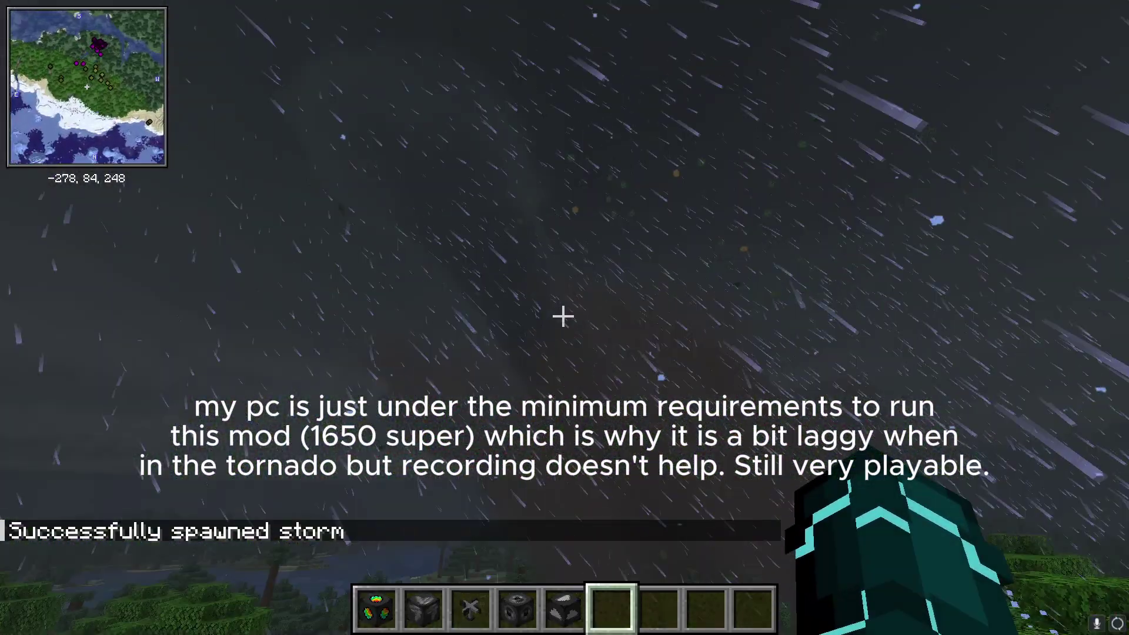
pyautogui.press('w')
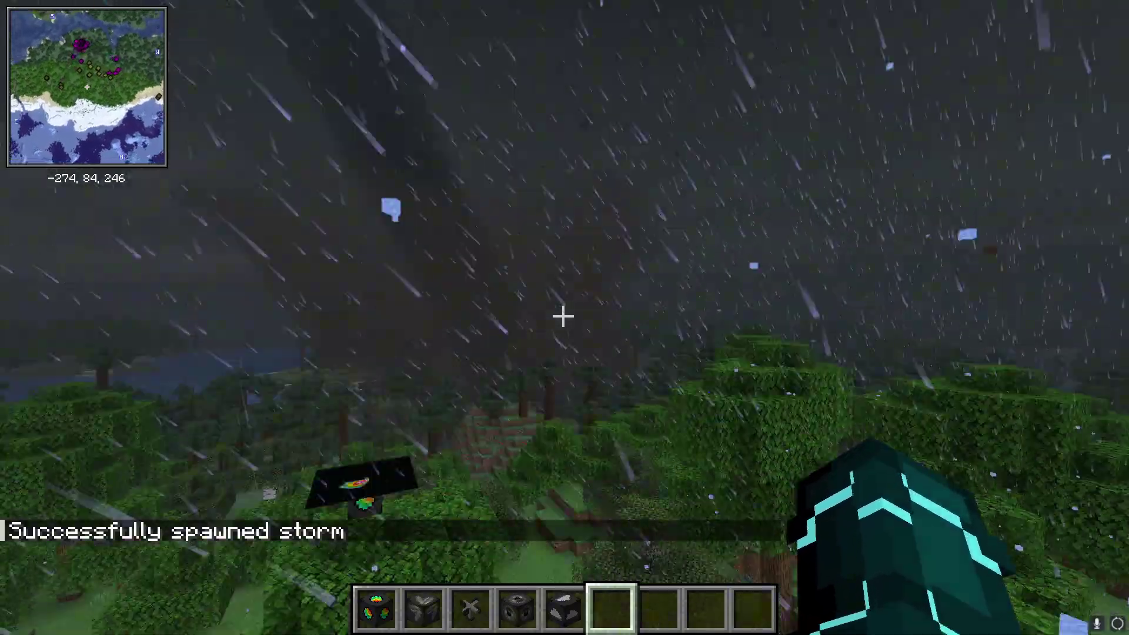
pyautogui.press('w')
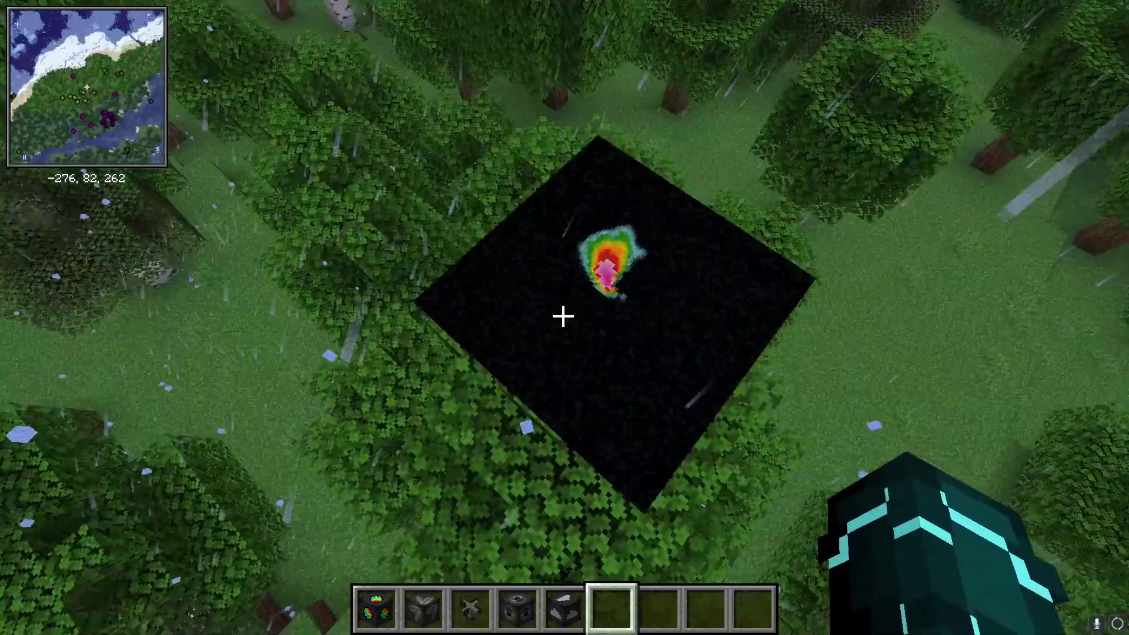
pyautogui.press('w')
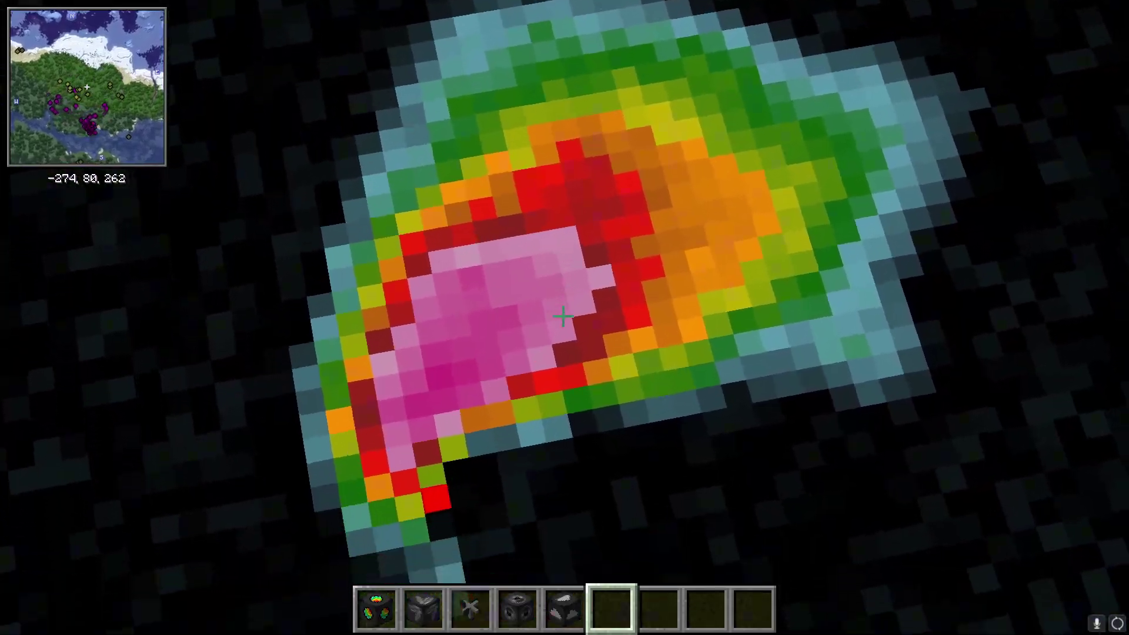
pyautogui.press('w')
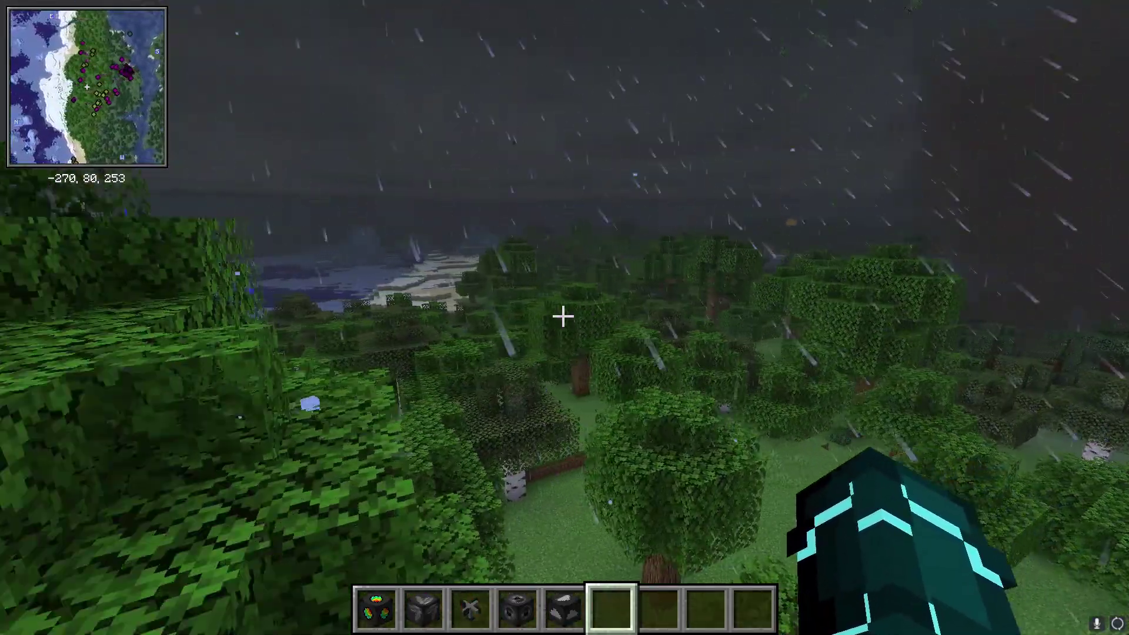
pyautogui.press('w')
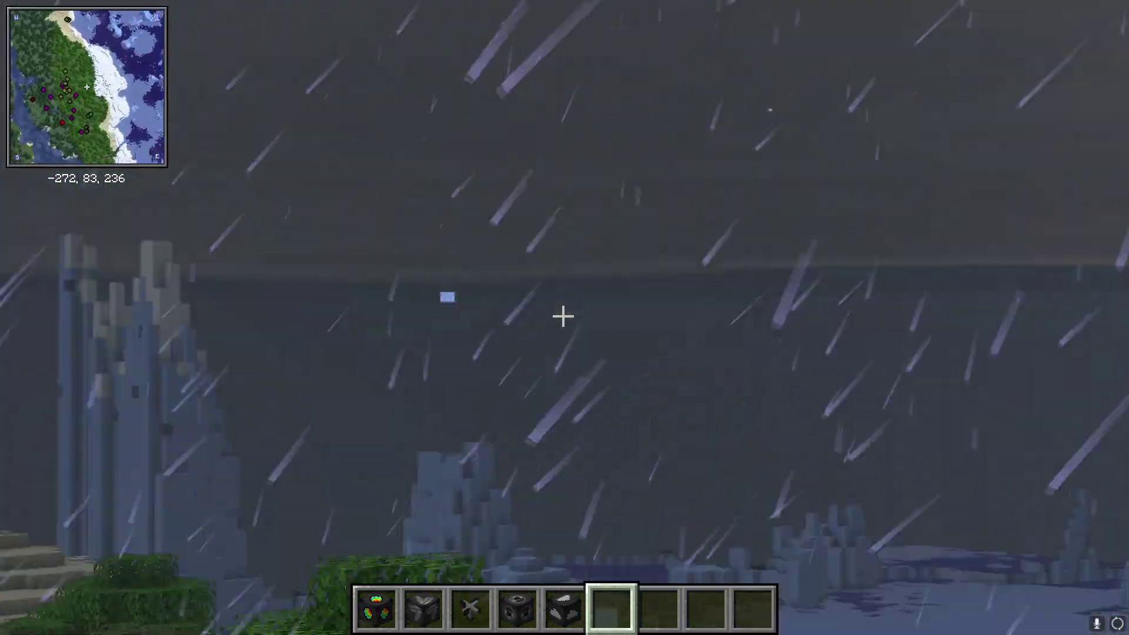
pyautogui.press('w')
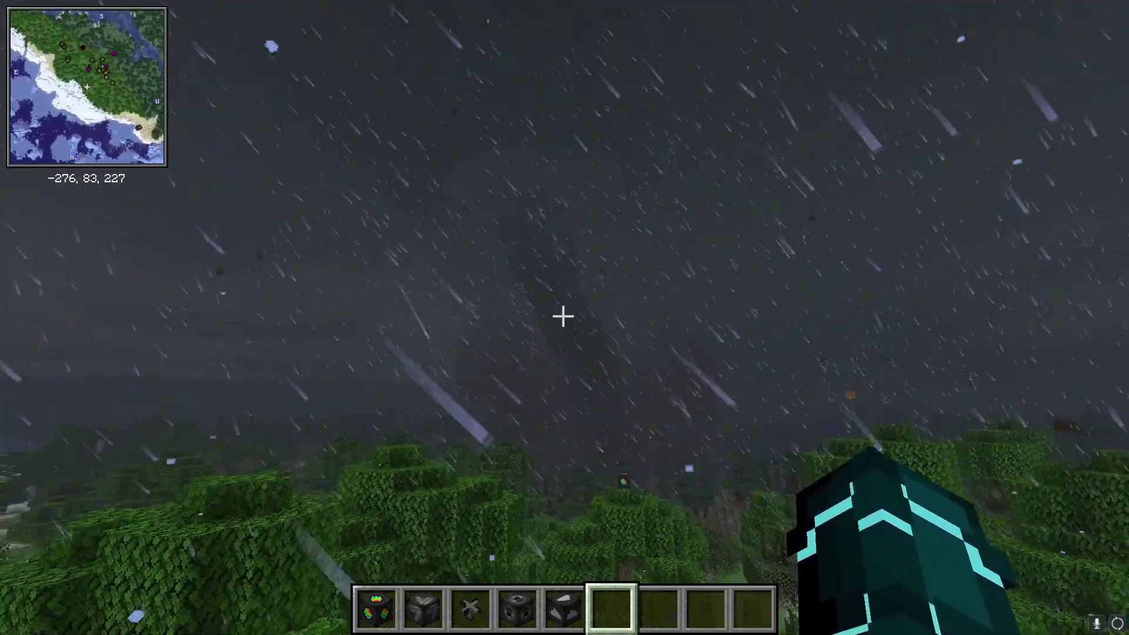
# Step: Toggle the HUD with F1 to view the tornado, fly toward the river, and switch to third person
pyautogui.press('F1')
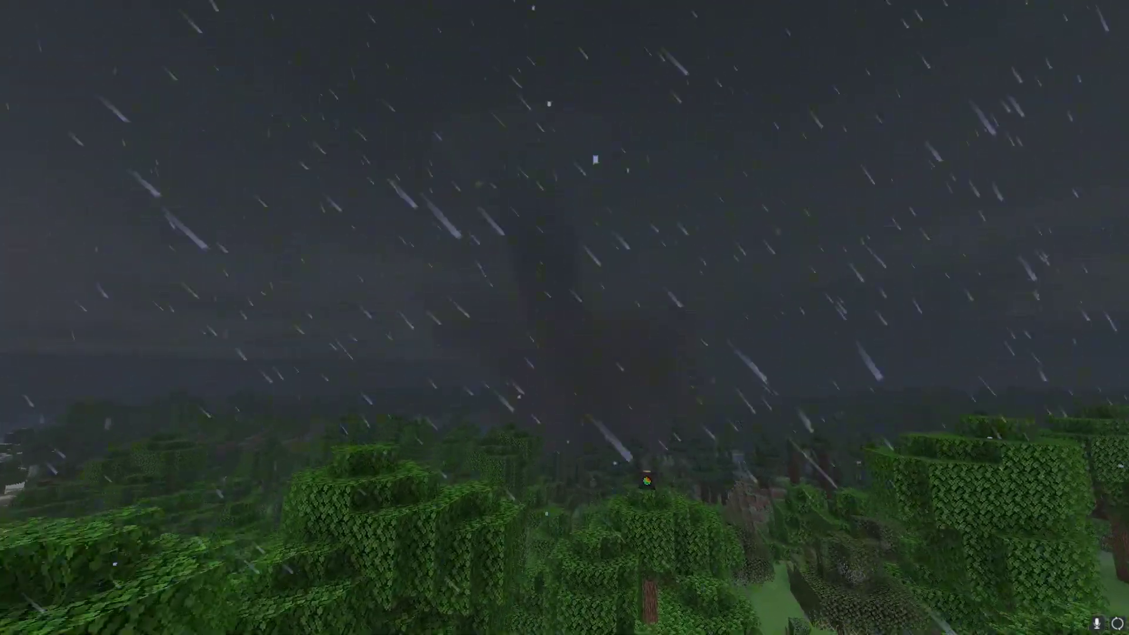
pyautogui.press('F1')
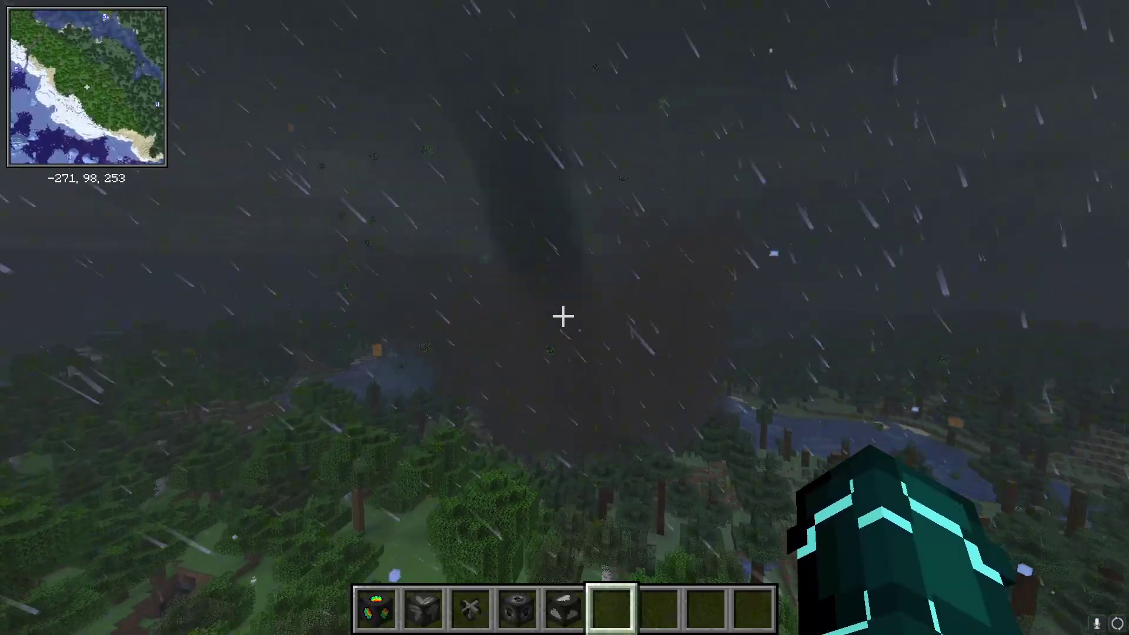
pyautogui.press('F1')
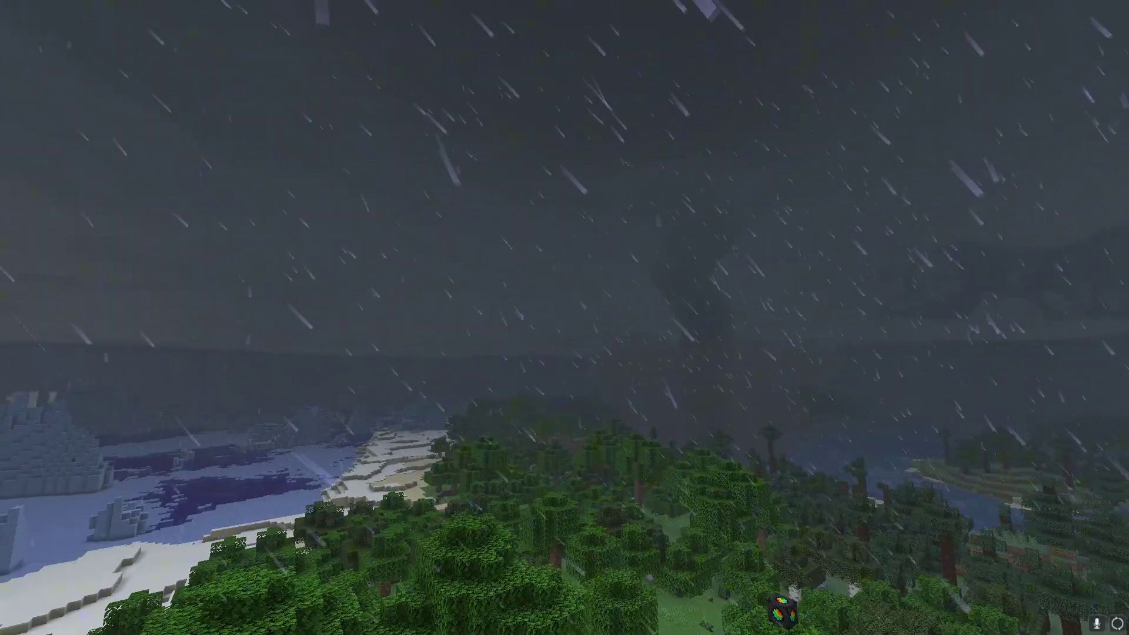
pyautogui.press('F1')
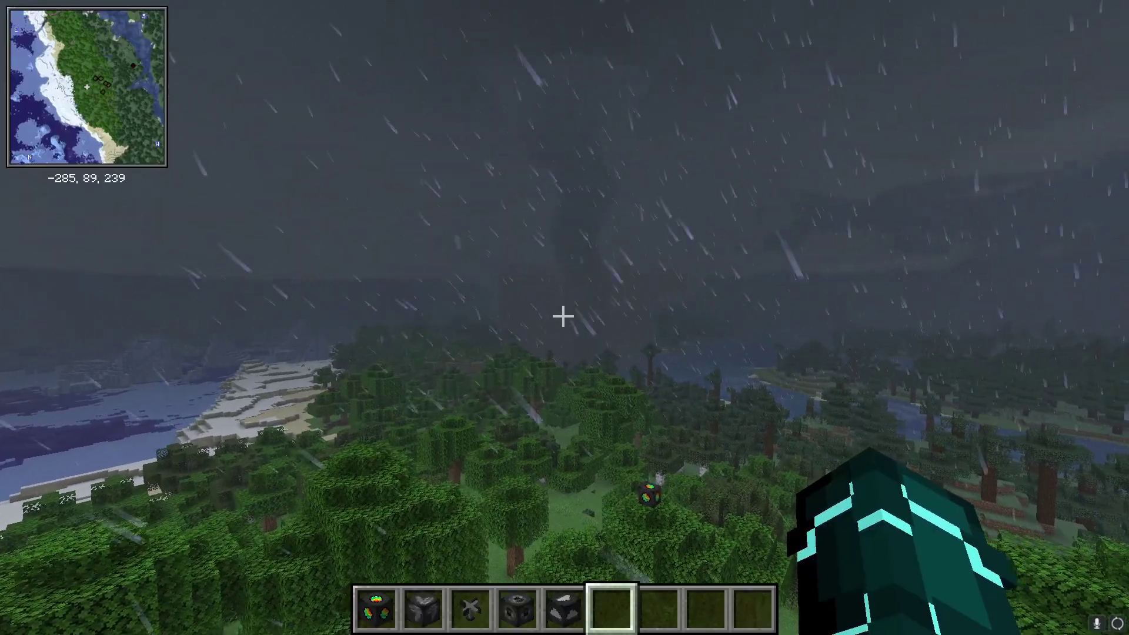
pyautogui.press('w')
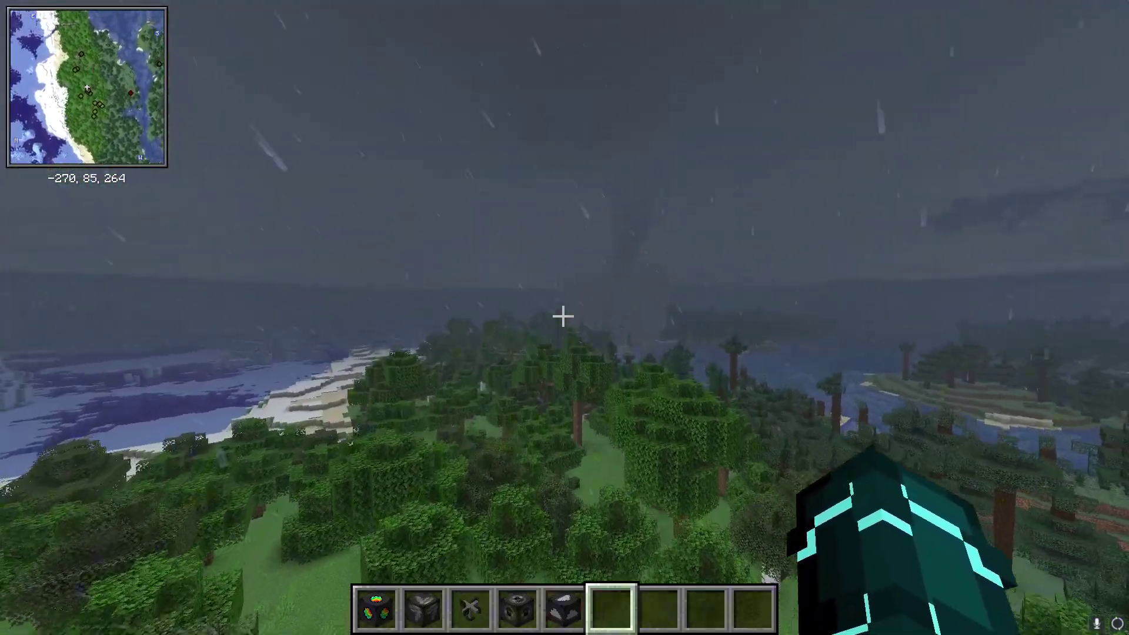
pyautogui.press('w')
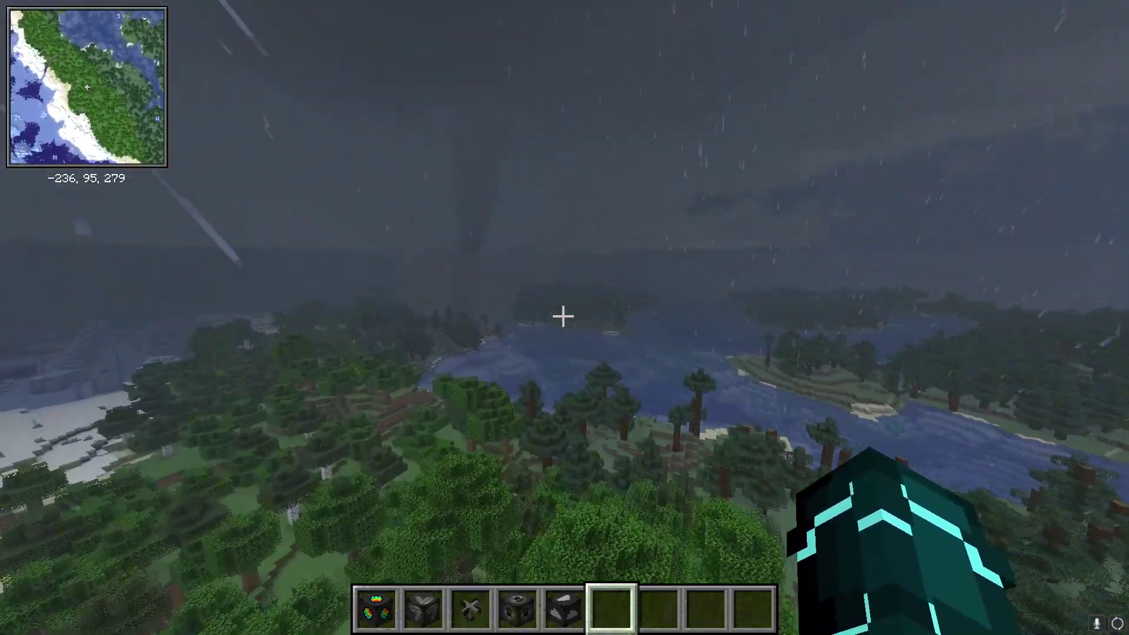
pyautogui.press('F5')
pyautogui.press('F5')
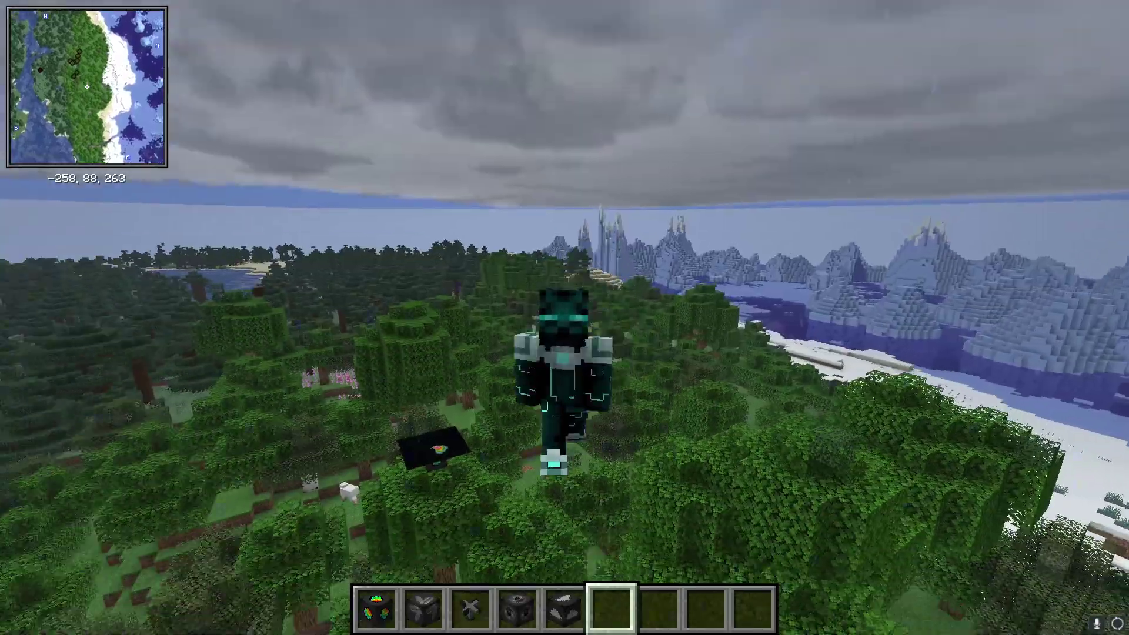